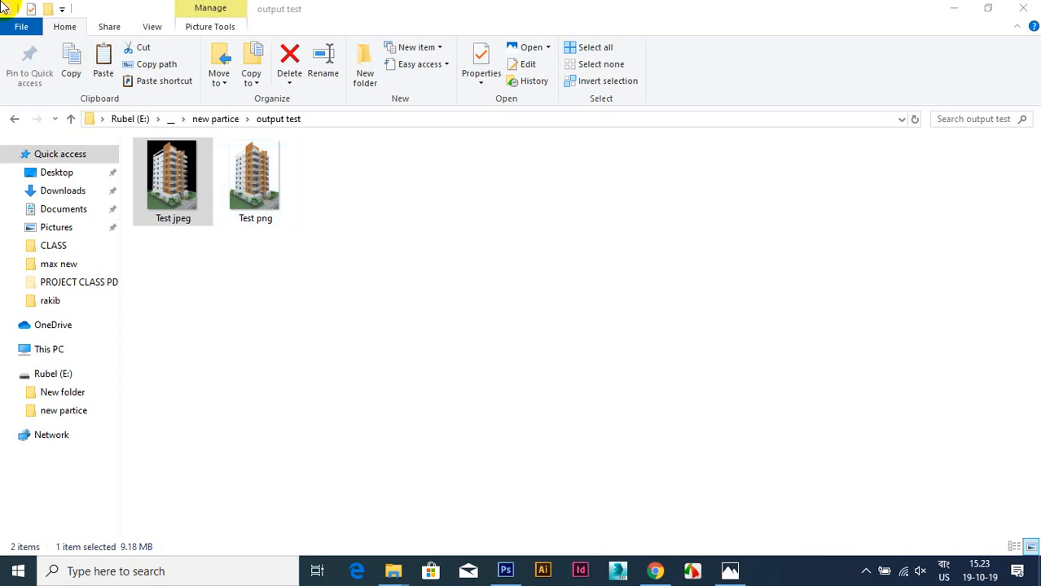
Step: Switch to Chrome, open the People Group Together 3D model page on CadNav and examine its preview images
left_click(654, 572)
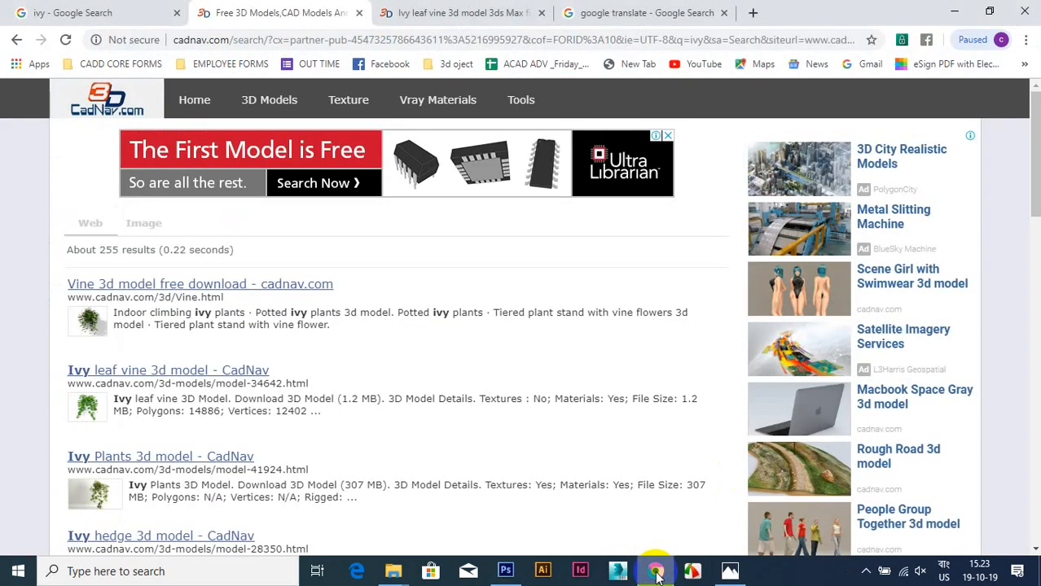
scroll(558, 430, "down", 3)
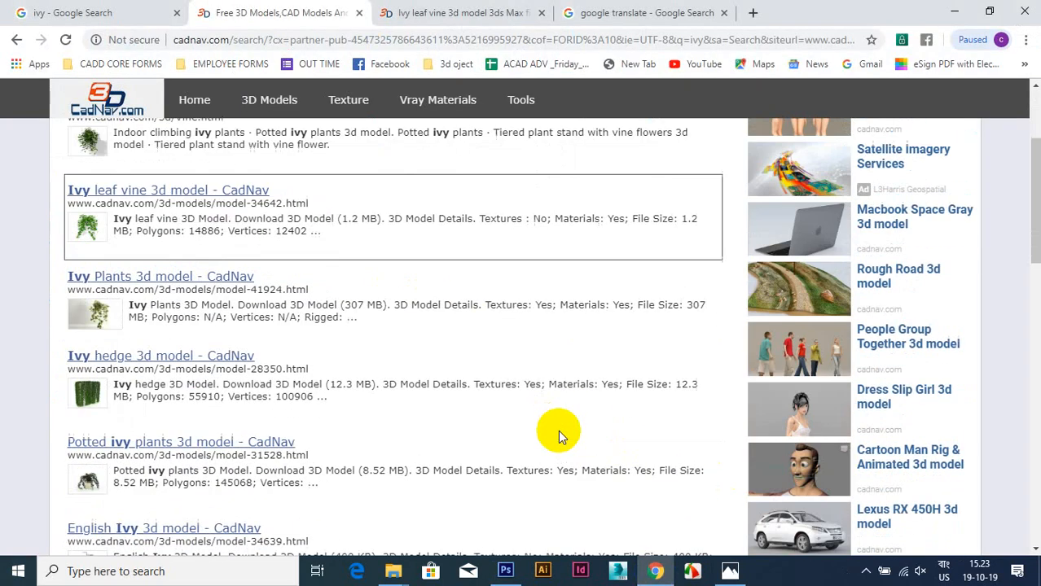
left_click(823, 298)
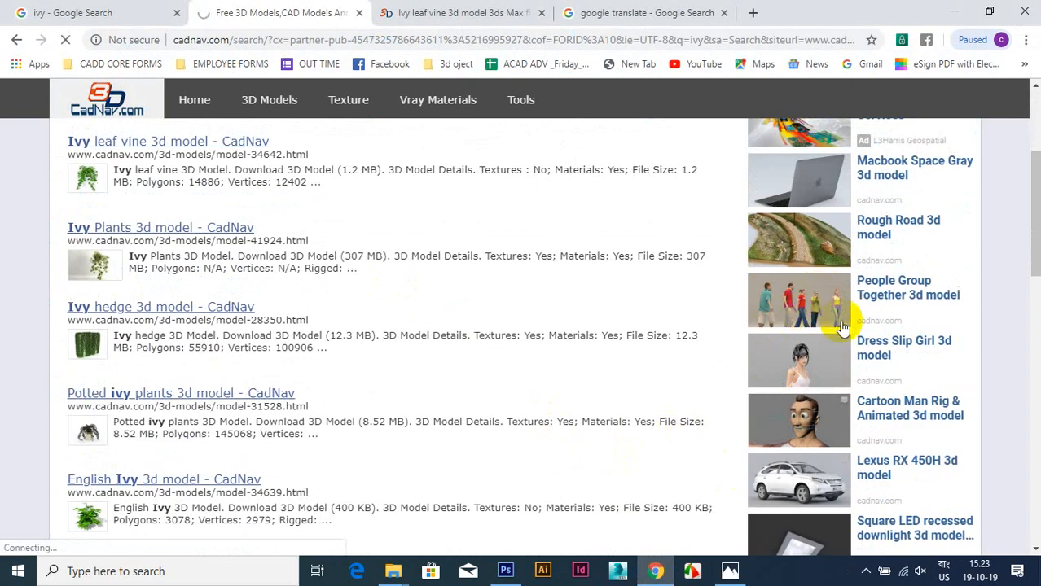
scroll(369, 421, "down", 2)
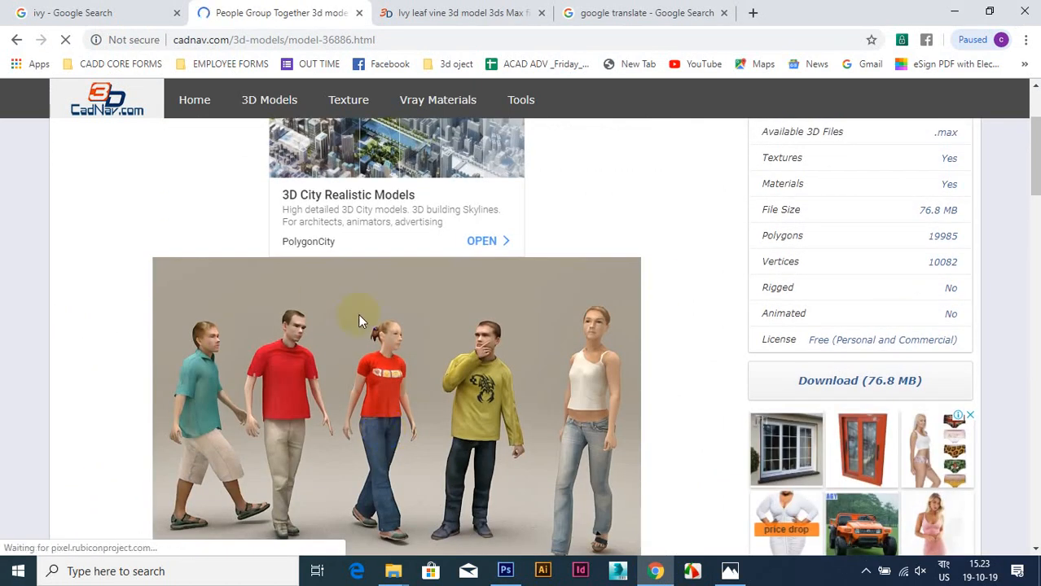
scroll(391, 338, "down", 6)
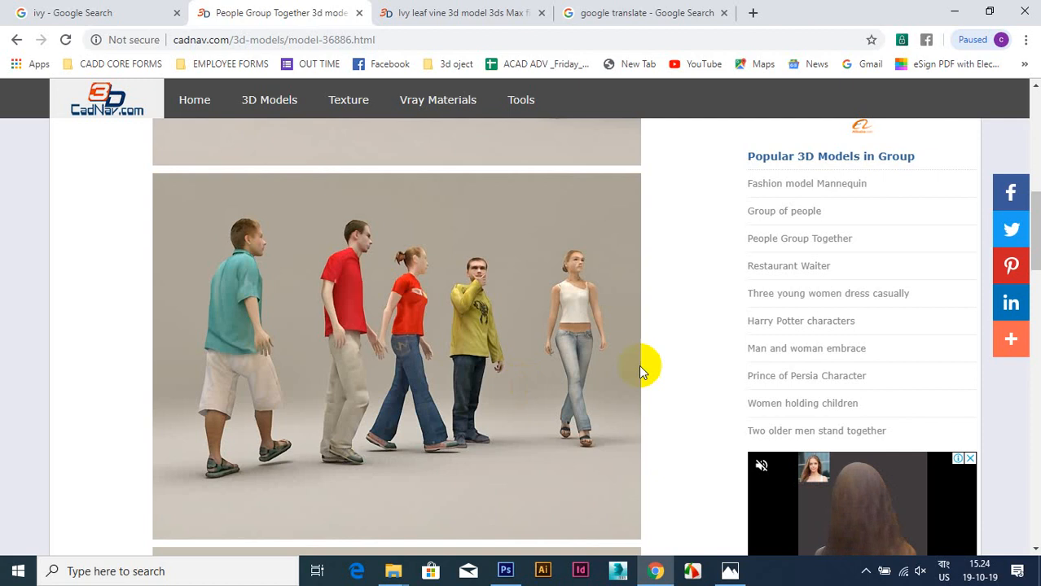
scroll(639, 365, "up", 8)
Step: Open the Test png image from the output test folder in Photoshop
left_click(958, 10)
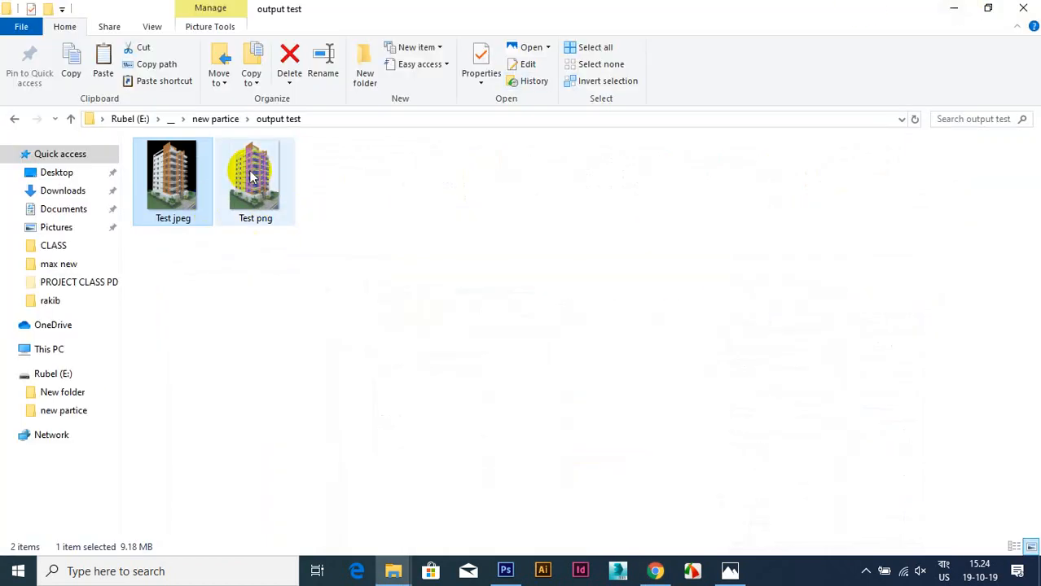
left_click_drag(271, 228, 464, 303)
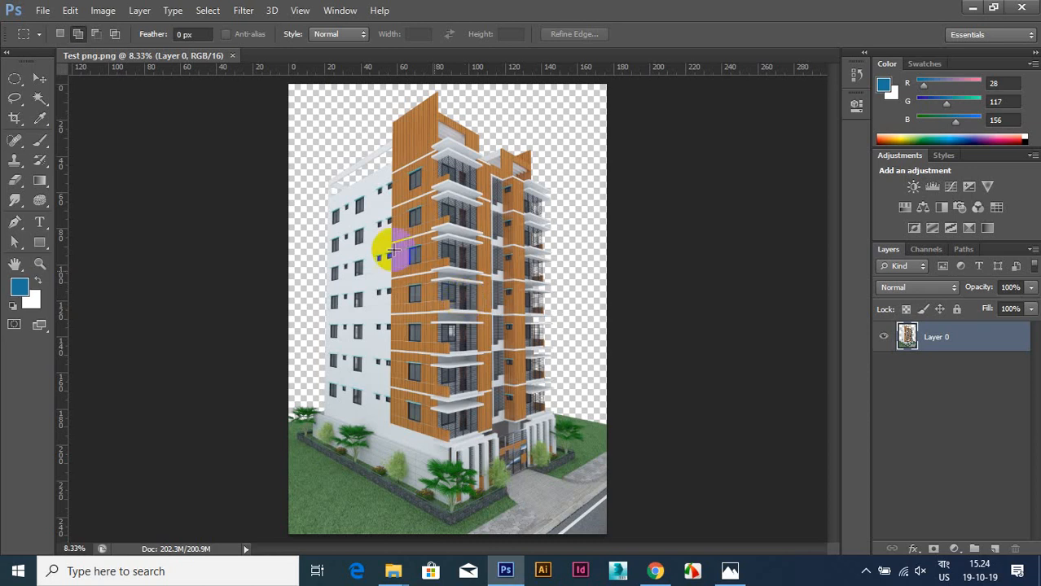
left_click(43, 10)
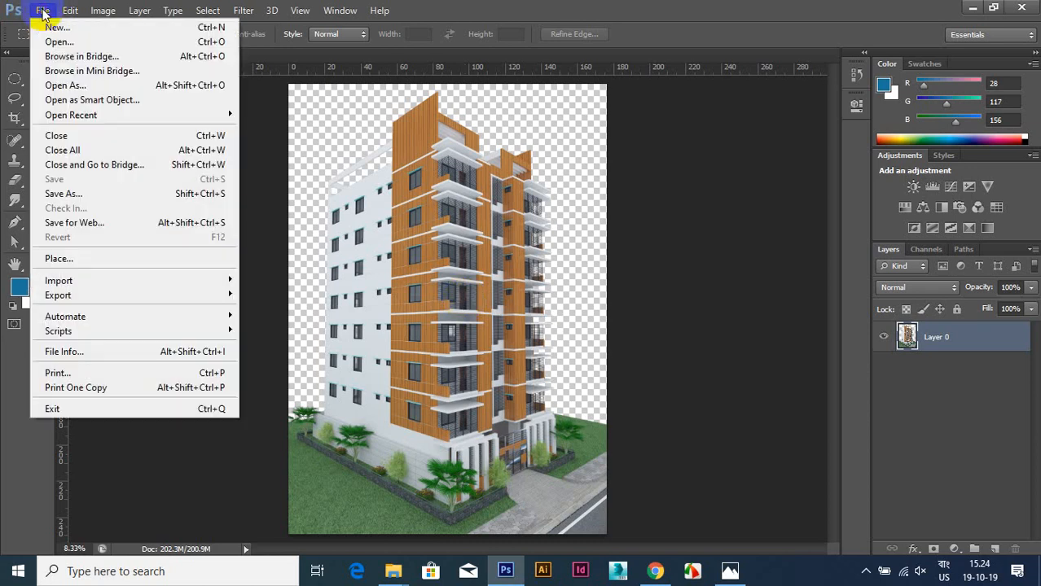
left_click(78, 45)
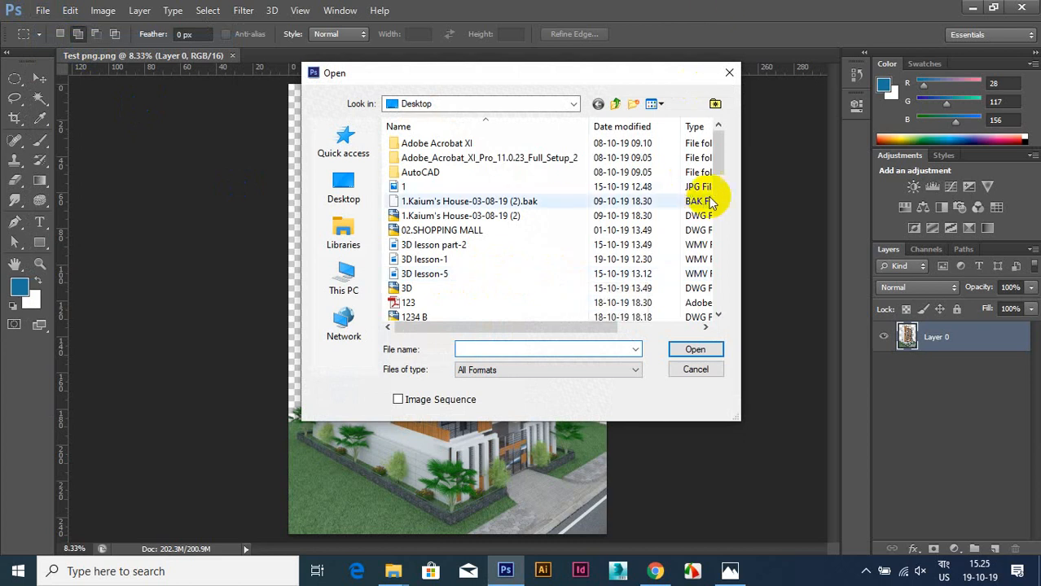
left_click_drag(721, 156, 725, 279)
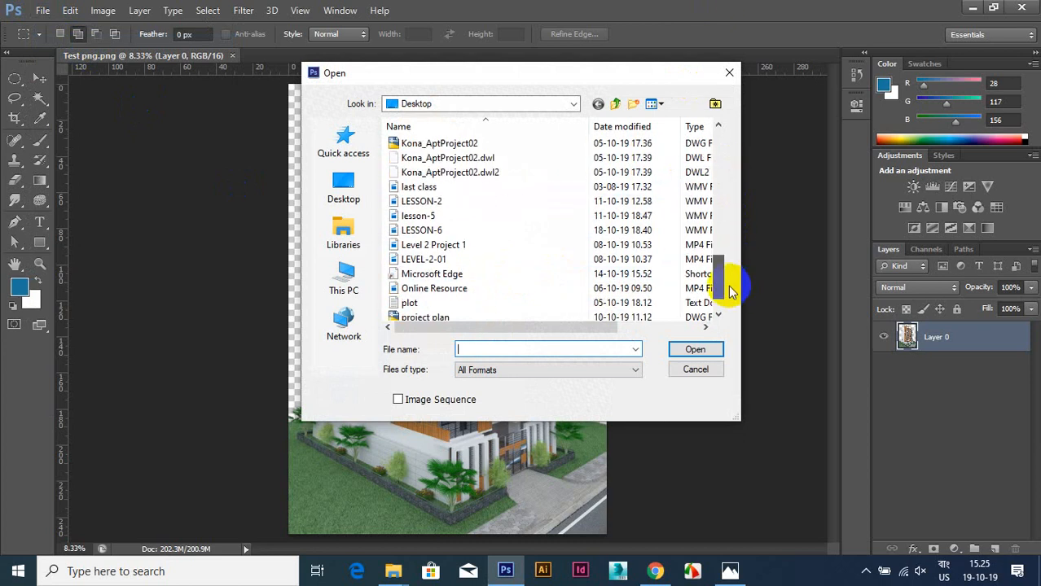
left_click(342, 275)
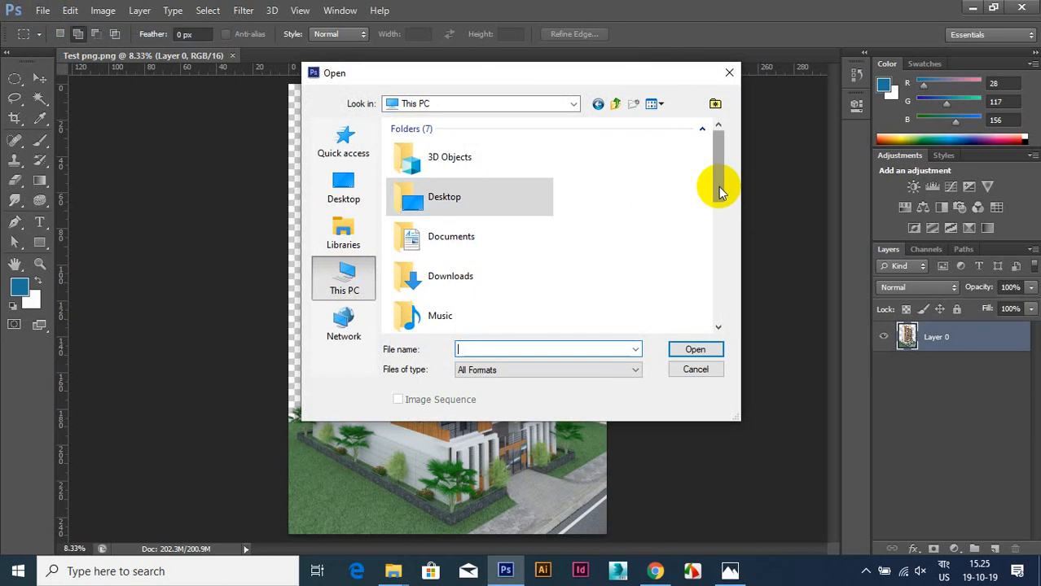
left_click_drag(718, 188, 713, 349)
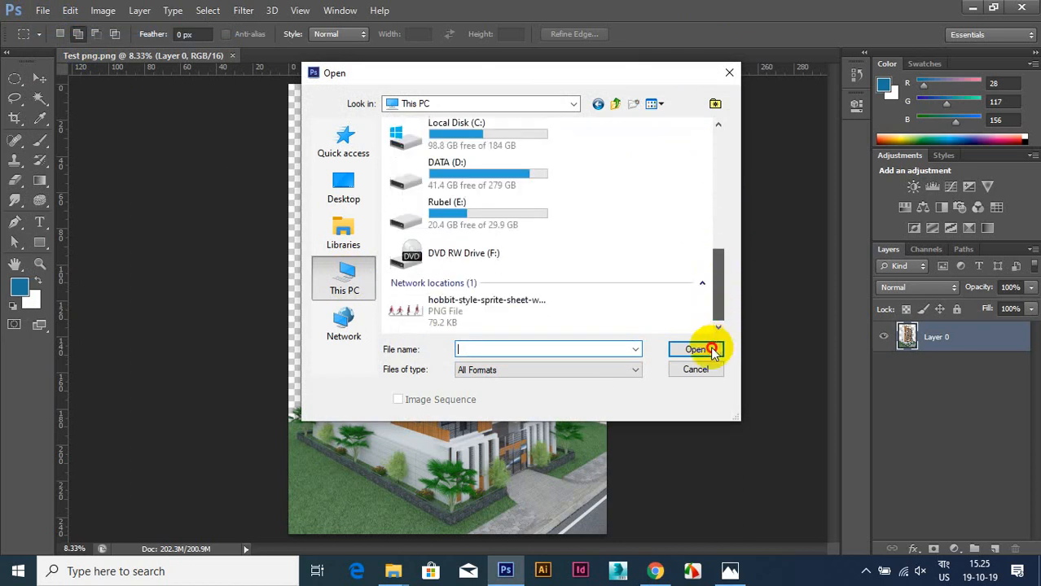
double_click(487, 185)
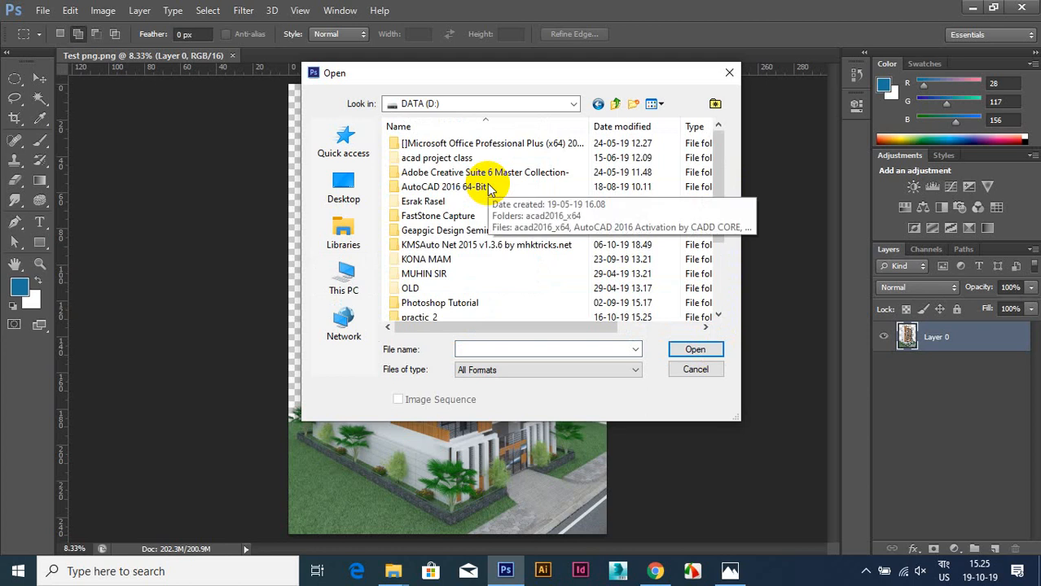
left_click(729, 73)
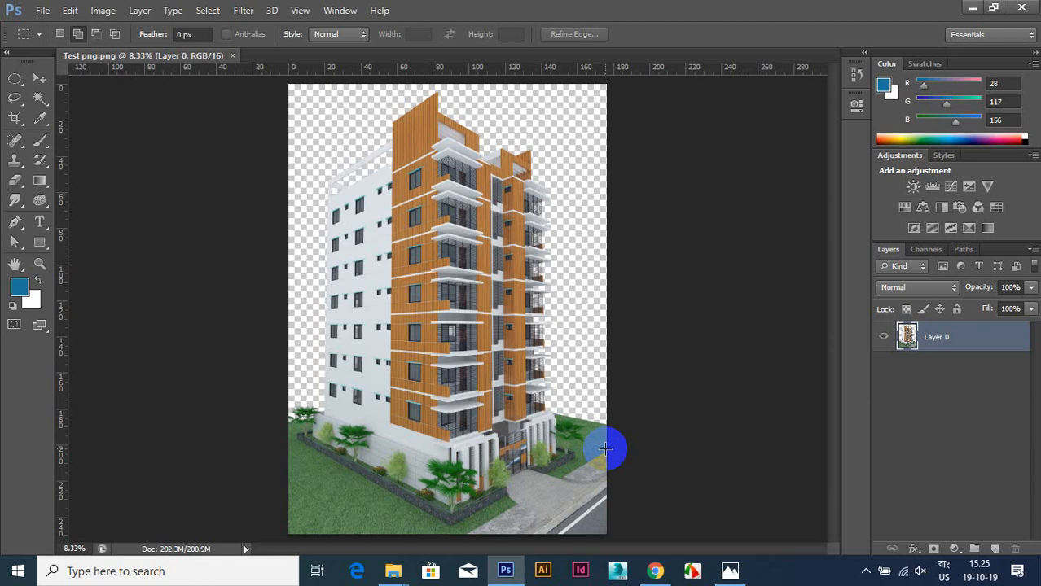
Step: Switch to Chrome and search Google Images for "sky" in a new tab
left_click(657, 568)
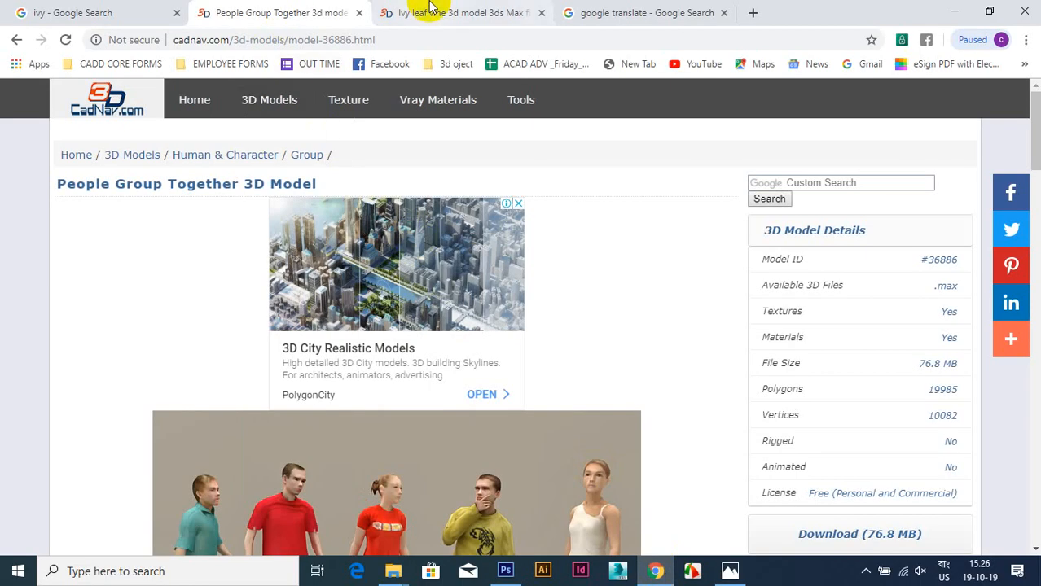
left_click(453, 11)
left_click(628, 10)
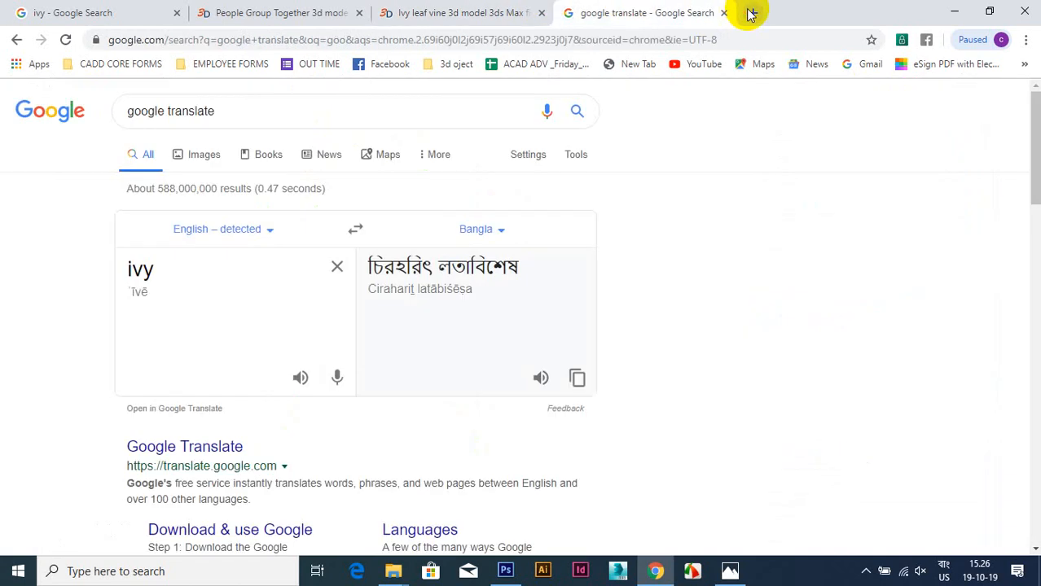
left_click(751, 13)
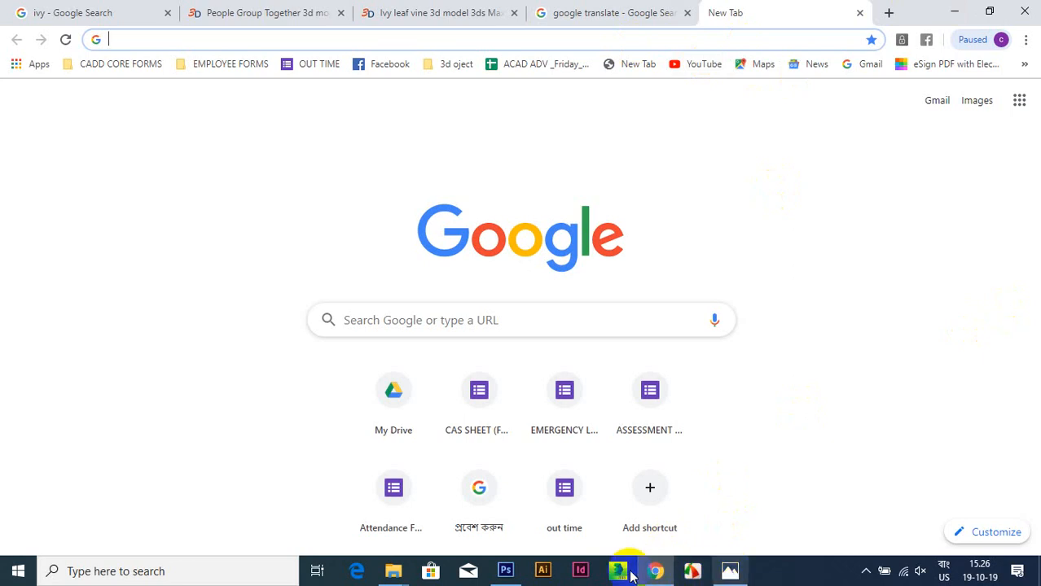
left_click(503, 572)
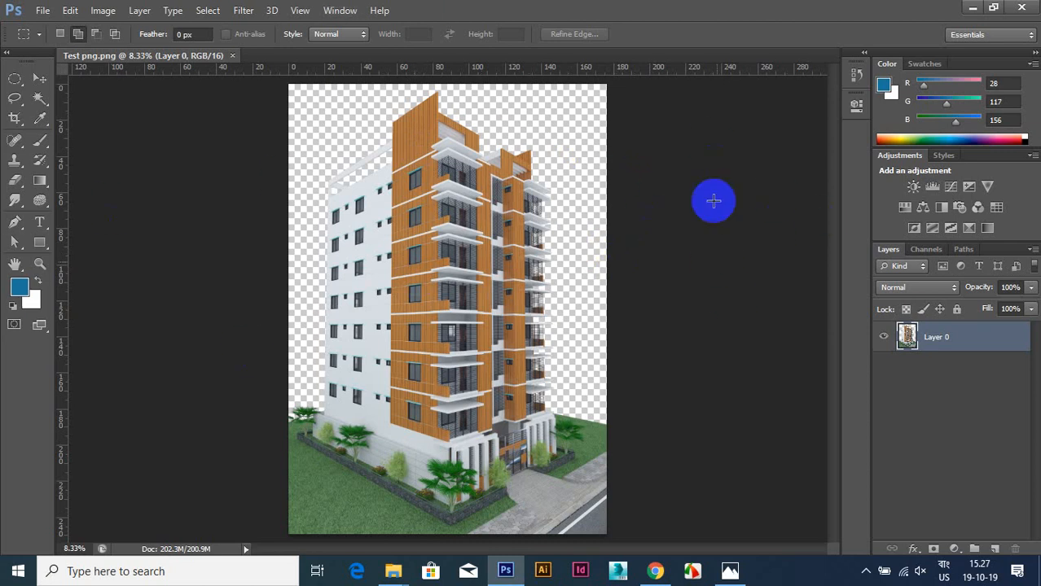
left_click(655, 571)
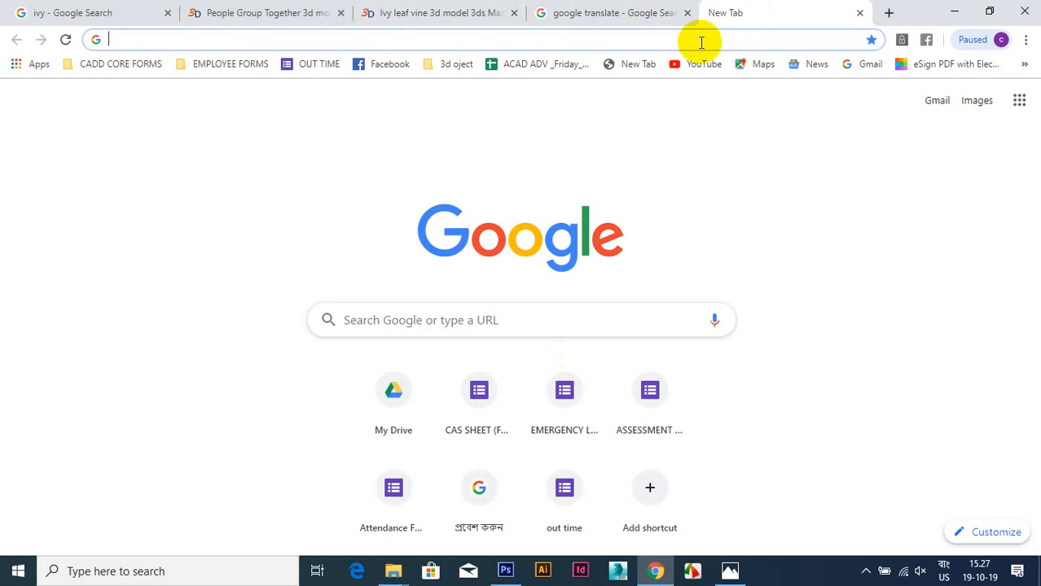
type("sky")
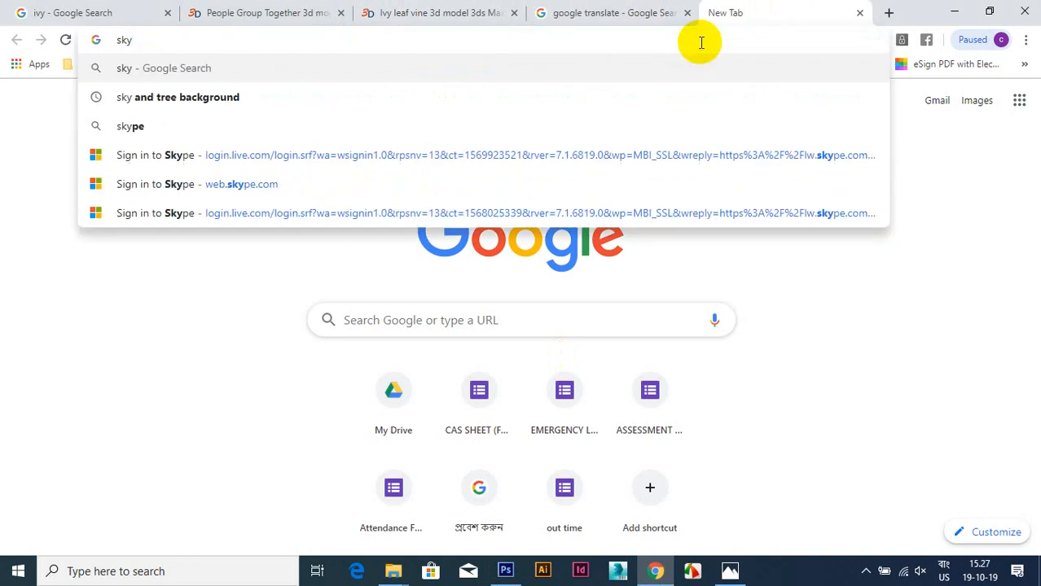
key("Return")
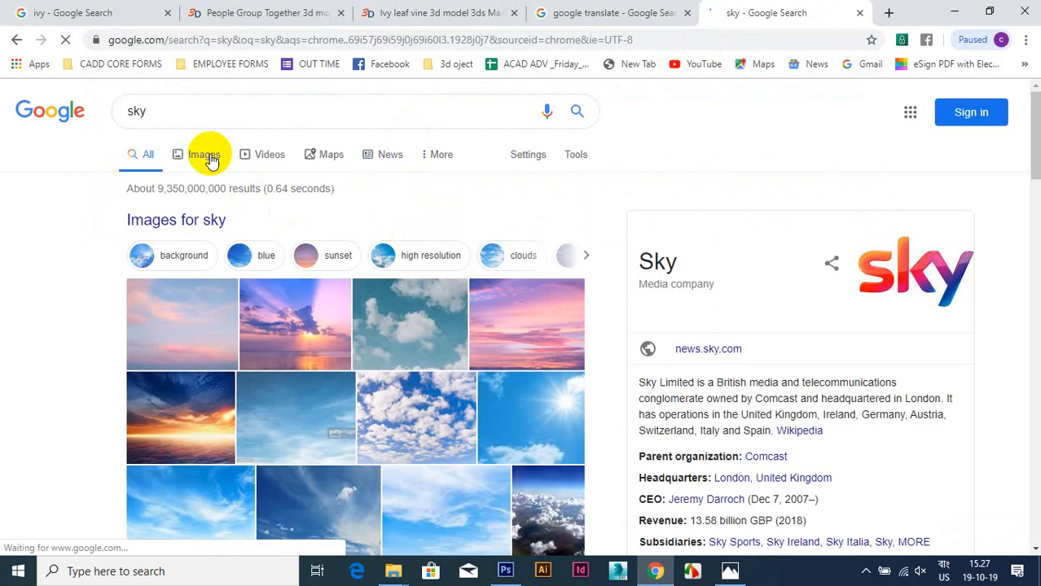
left_click(207, 153)
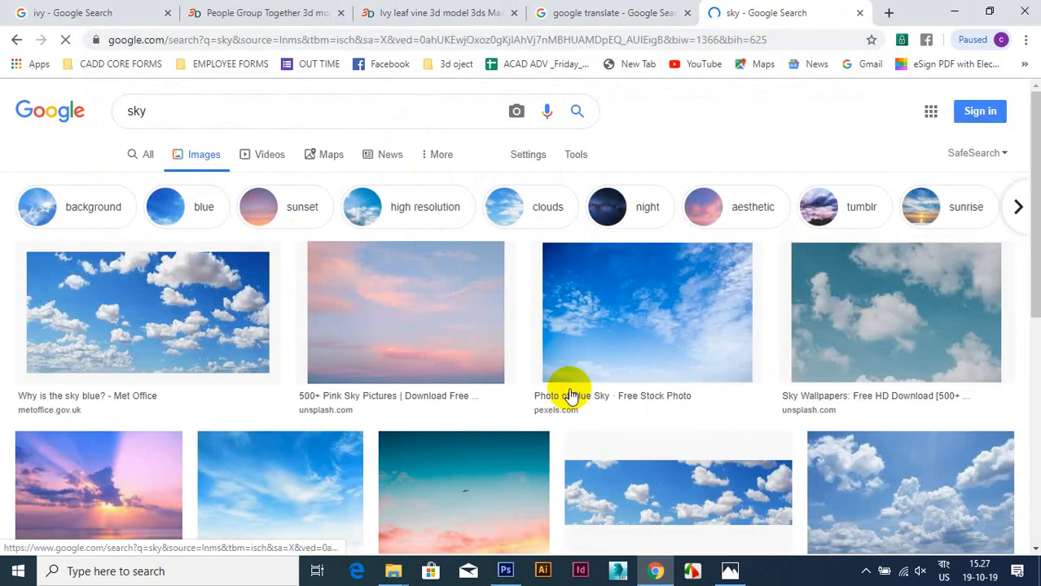
Step: Look through the sky image results for a suitable background picture
scroll(644, 371, "down", 1)
scroll(628, 371, "down", 1)
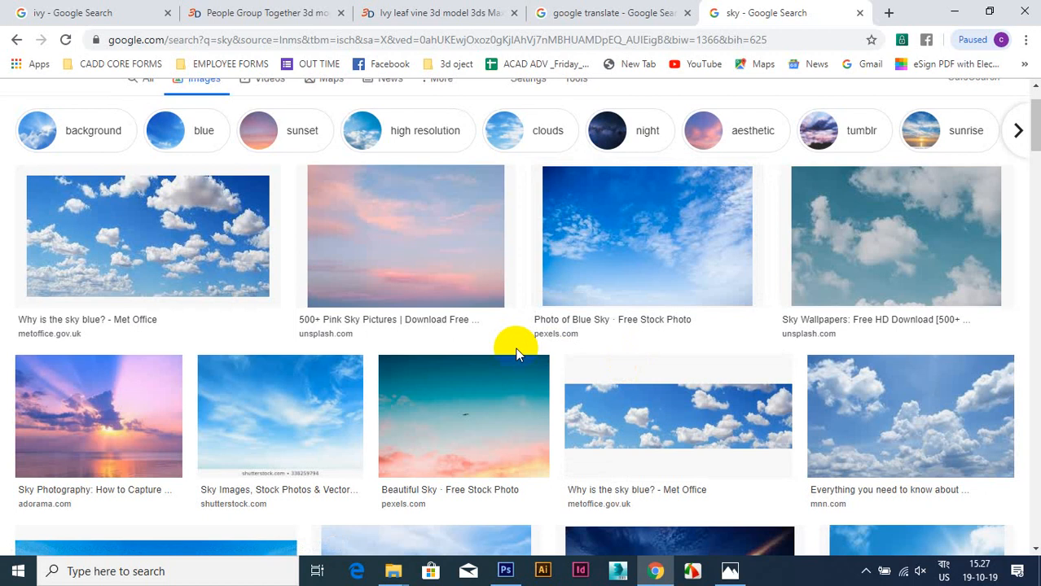
scroll(516, 351, "down", 5)
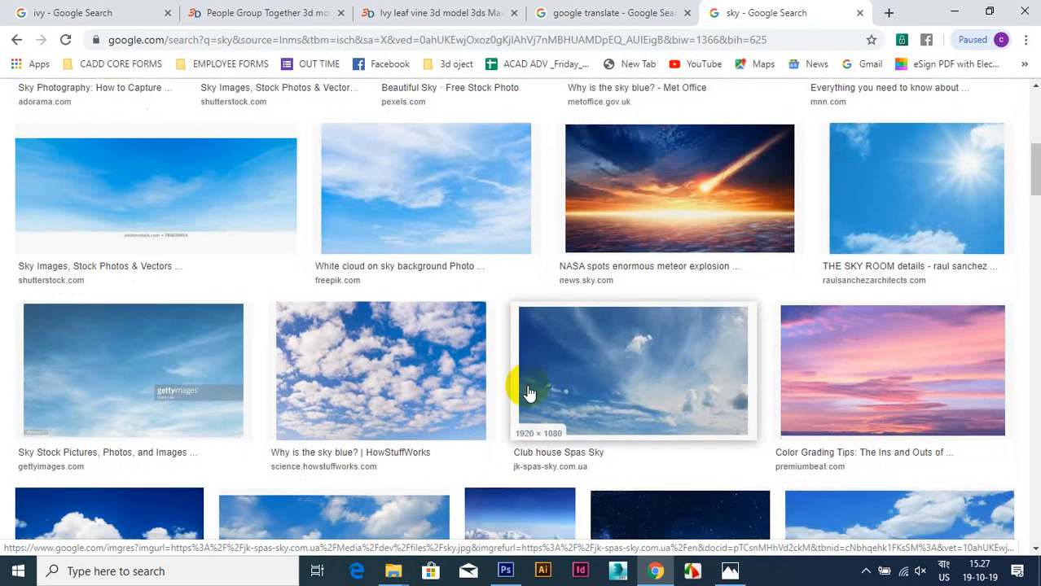
scroll(526, 394, "down", 5)
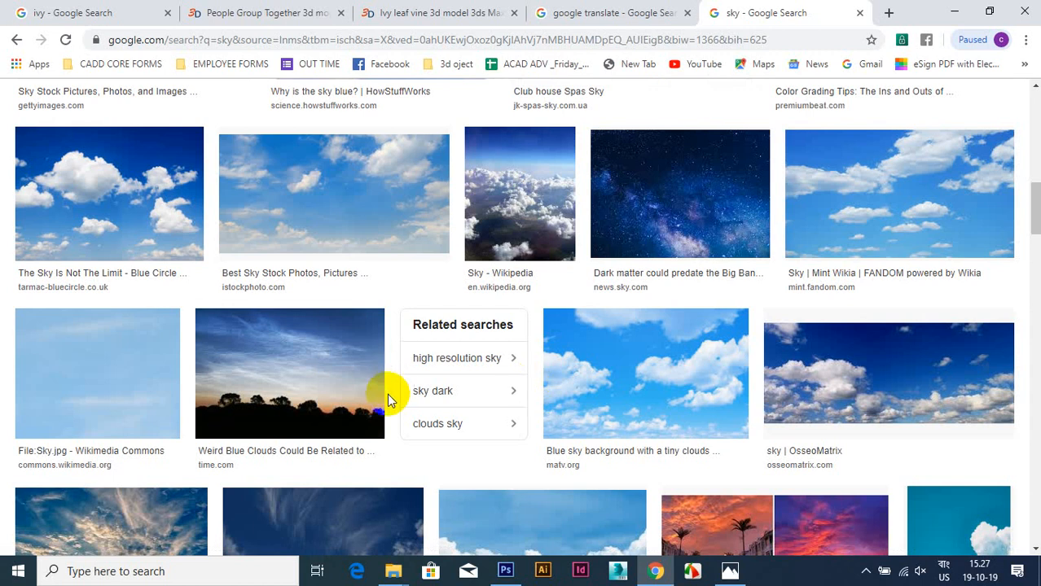
scroll(383, 395, "down", 4)
scroll(339, 391, "up", 12)
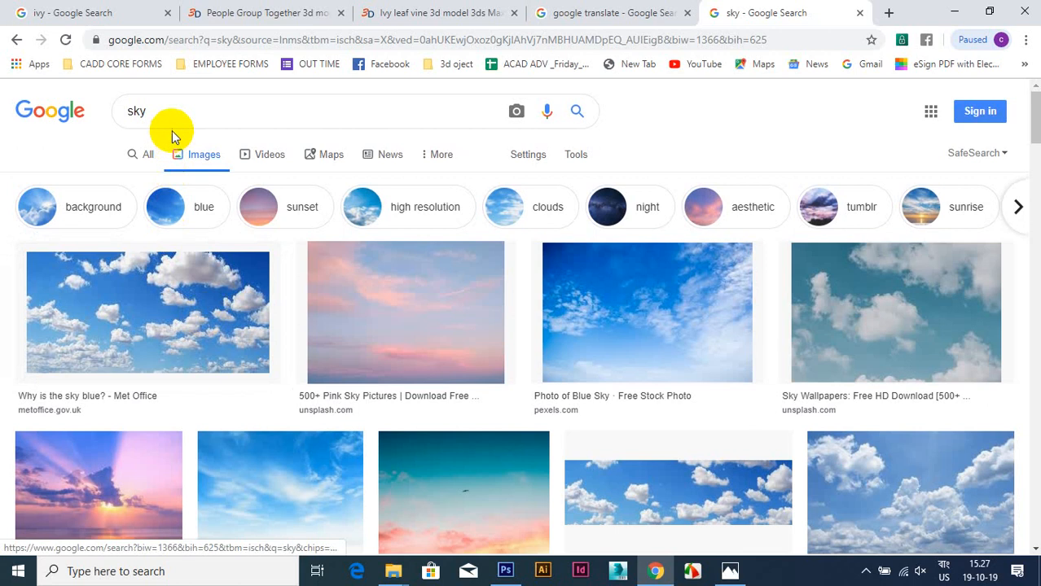
Step: Change the image search to "natural sky" and look through the resulting pictures
left_click_drag(174, 110, 112, 99)
type("sky")
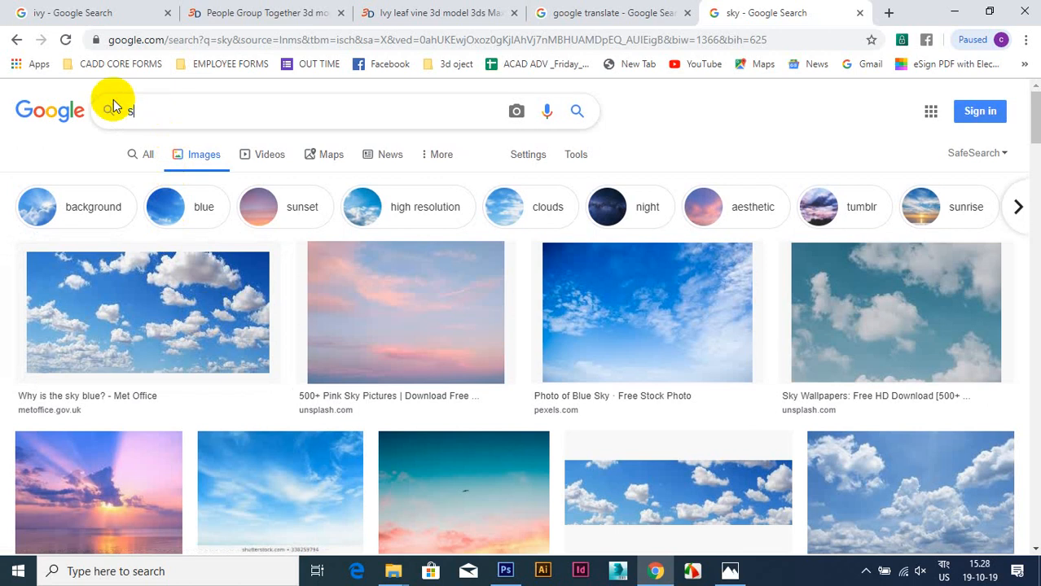
key("BackSpace")
key("BackSpace")
key("BackSpace")
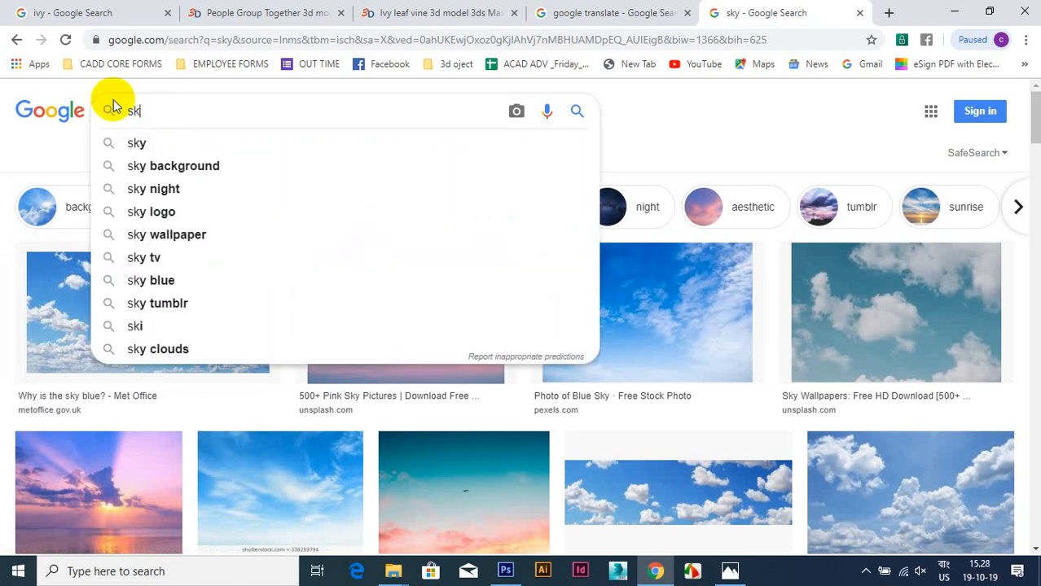
type("natural")
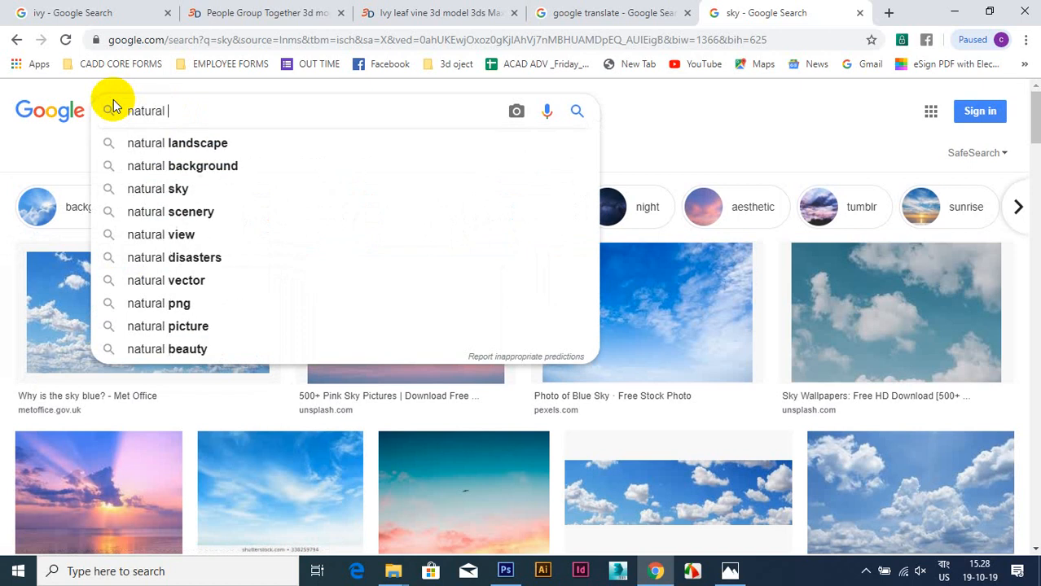
left_click(177, 189)
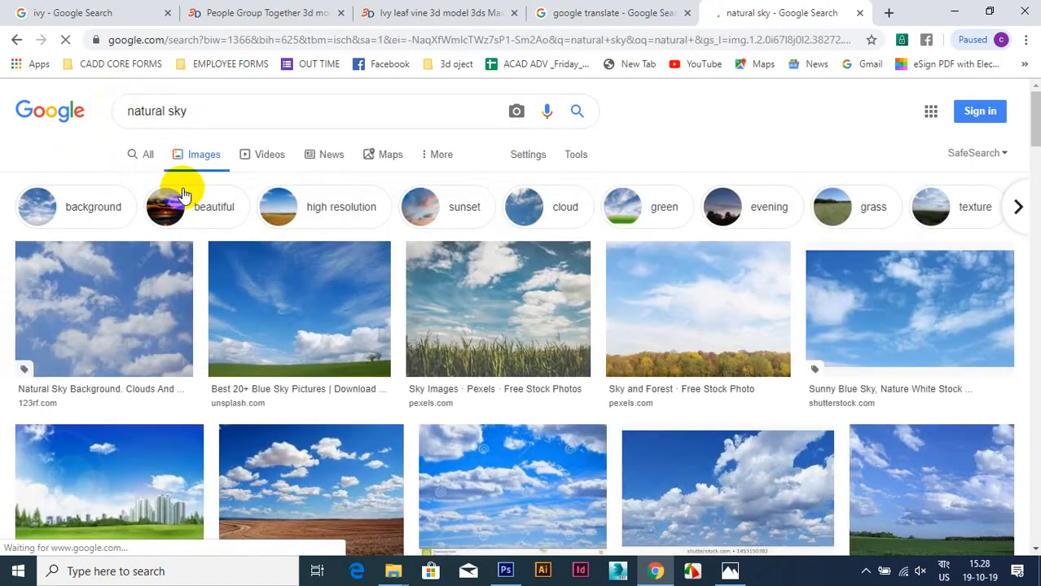
scroll(507, 409, "down", 7)
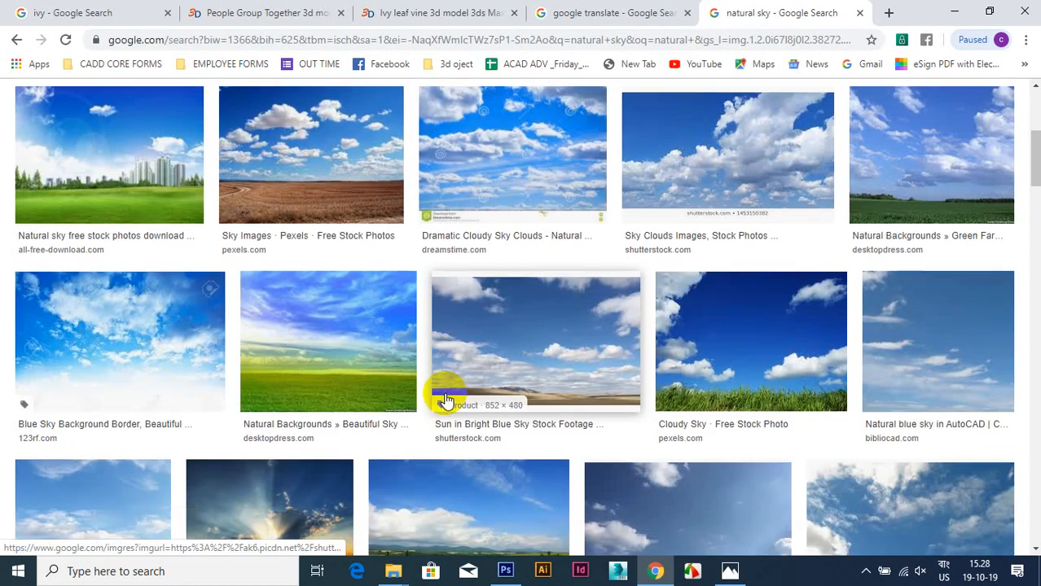
scroll(660, 468, "down", 8)
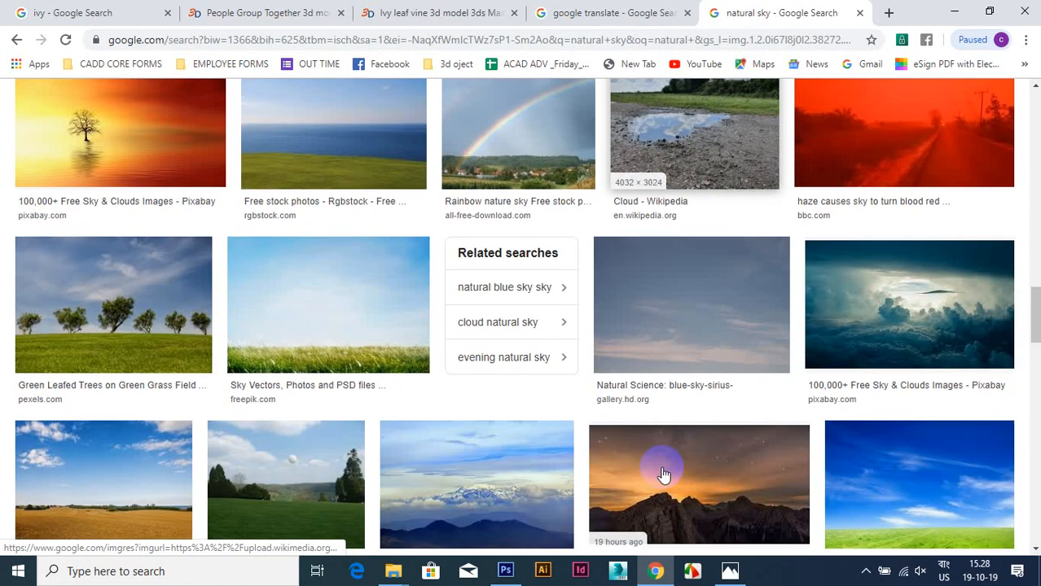
Step: Open the sketchuptextureclub.com website in a new browser tab
left_click(887, 12)
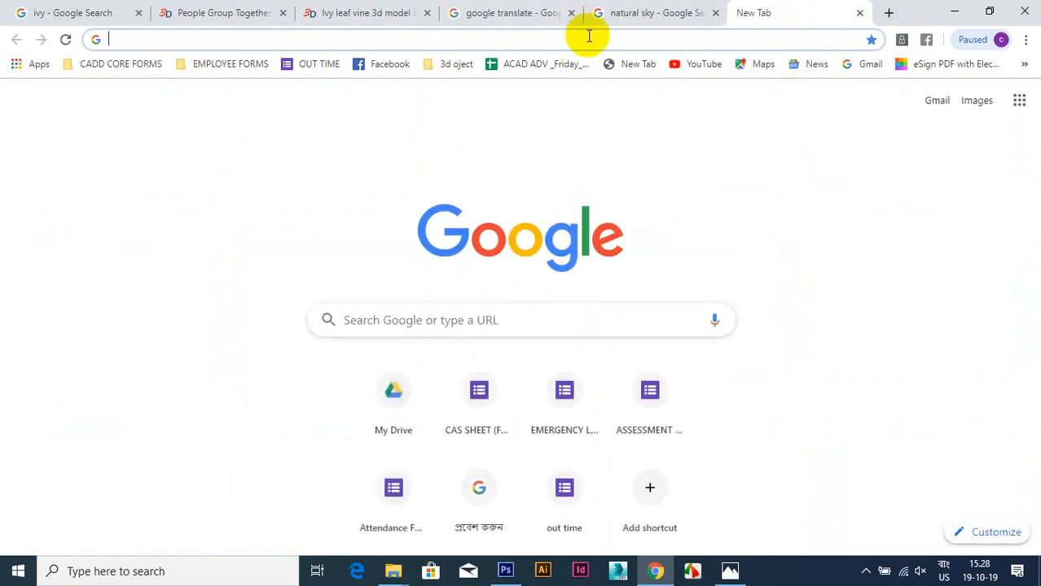
type("s")
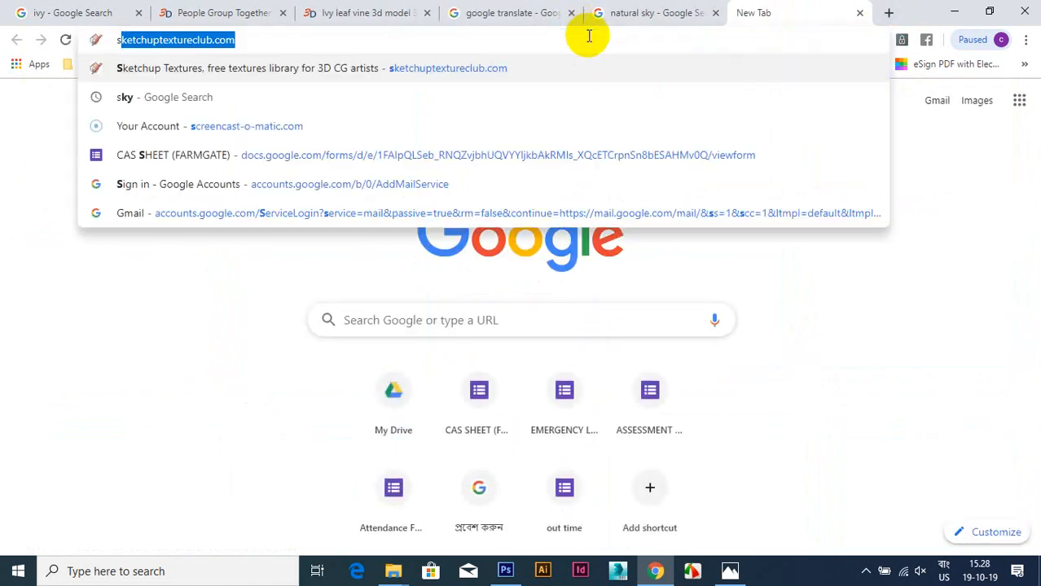
key("Return")
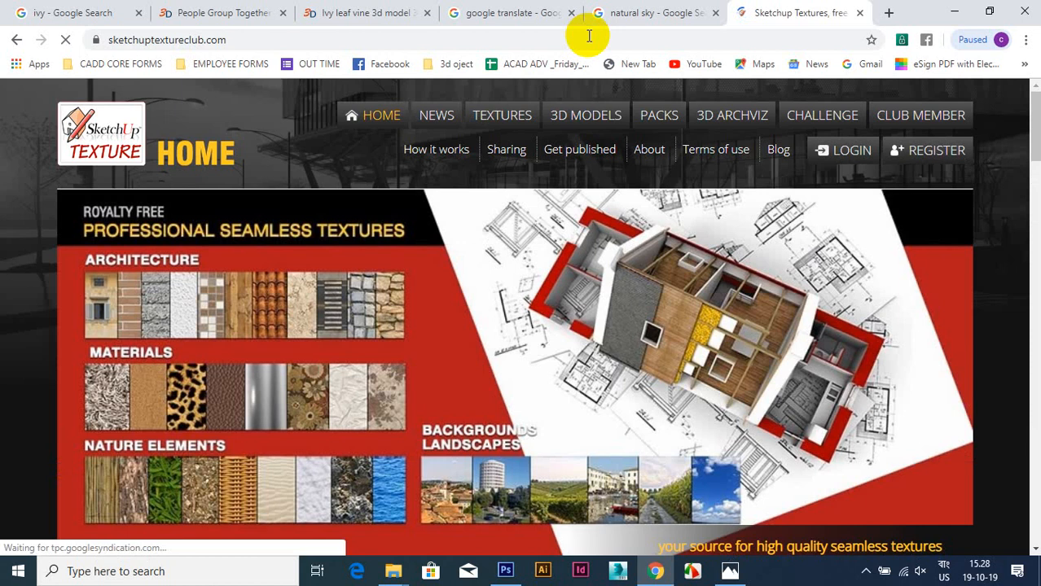
Step: Open the site's Textures section and search it for "sky"
left_click(494, 115)
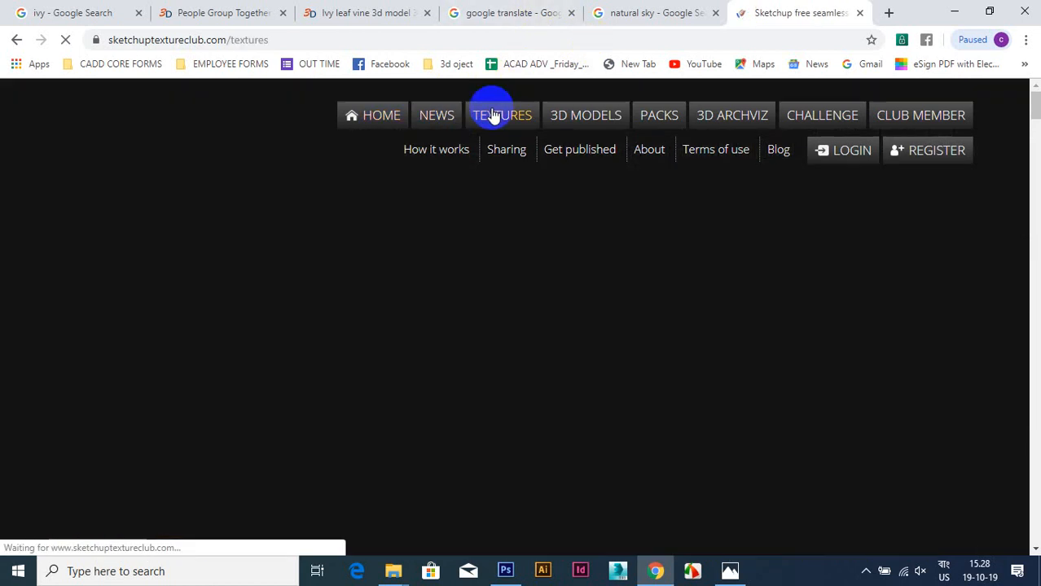
scroll(461, 280, "down", 1)
scroll(460, 280, "down", 5)
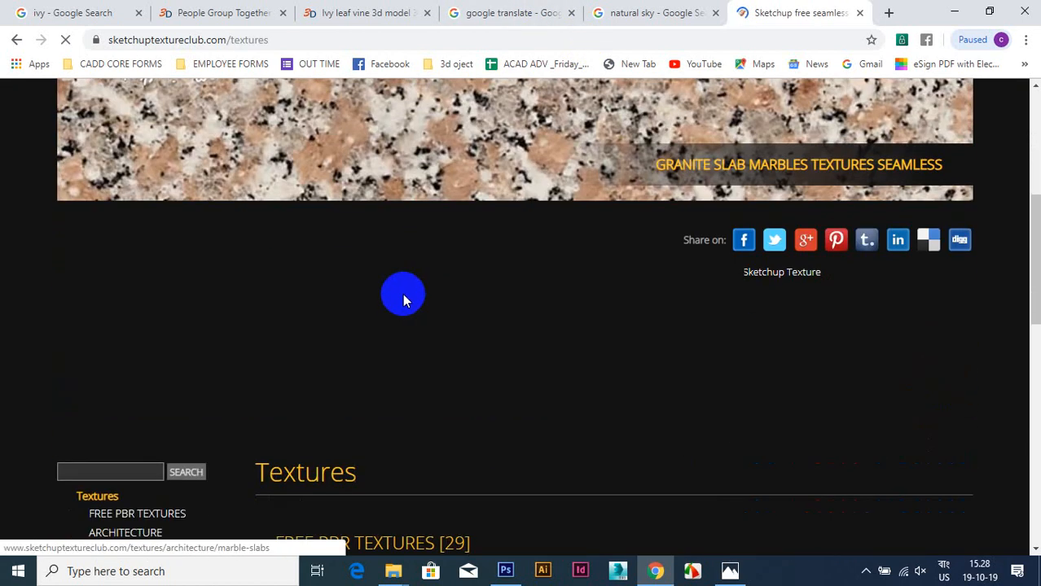
scroll(112, 485, "down", 2)
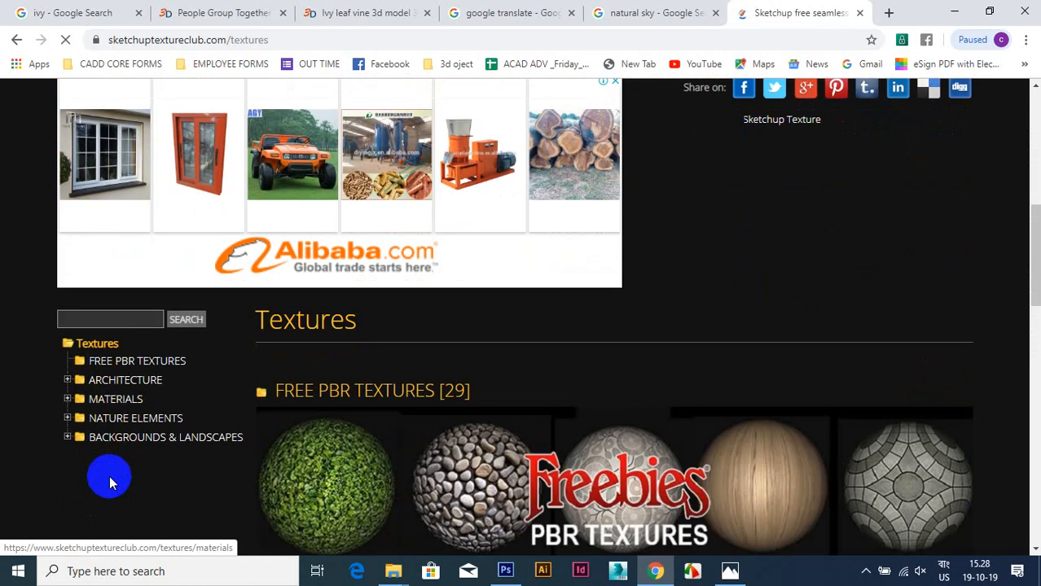
left_click(105, 324)
type("sky")
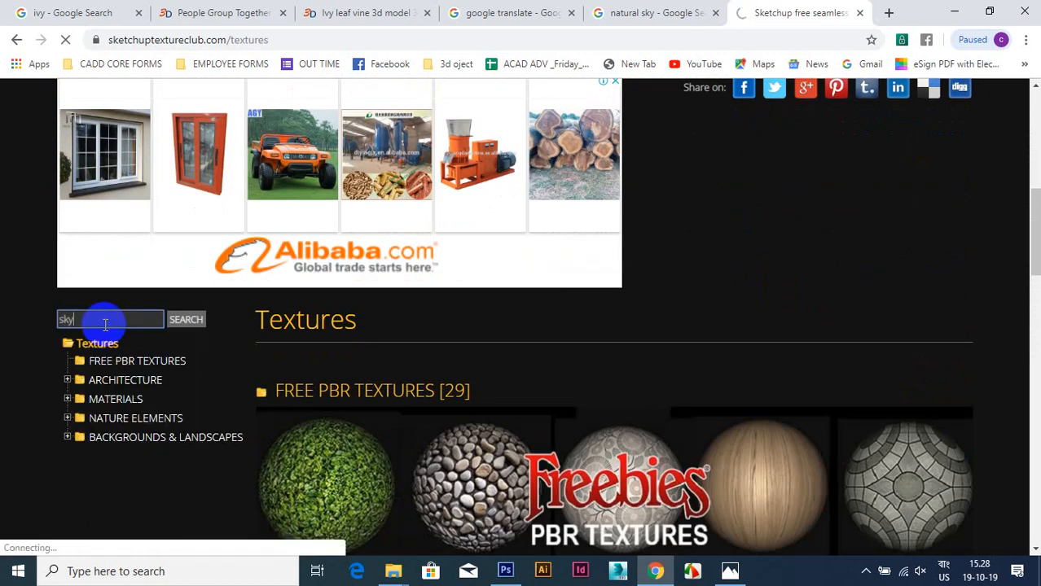
left_click(186, 320)
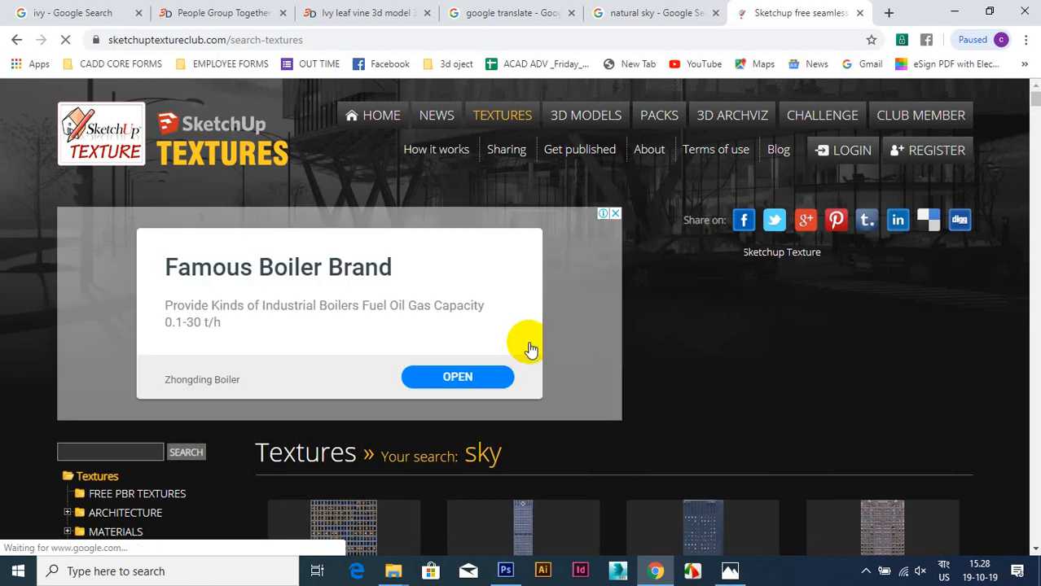
Step: Look through the "sky" texture search results for a usable sky picture
scroll(528, 342, "down", 5)
scroll(528, 342, "down", 11)
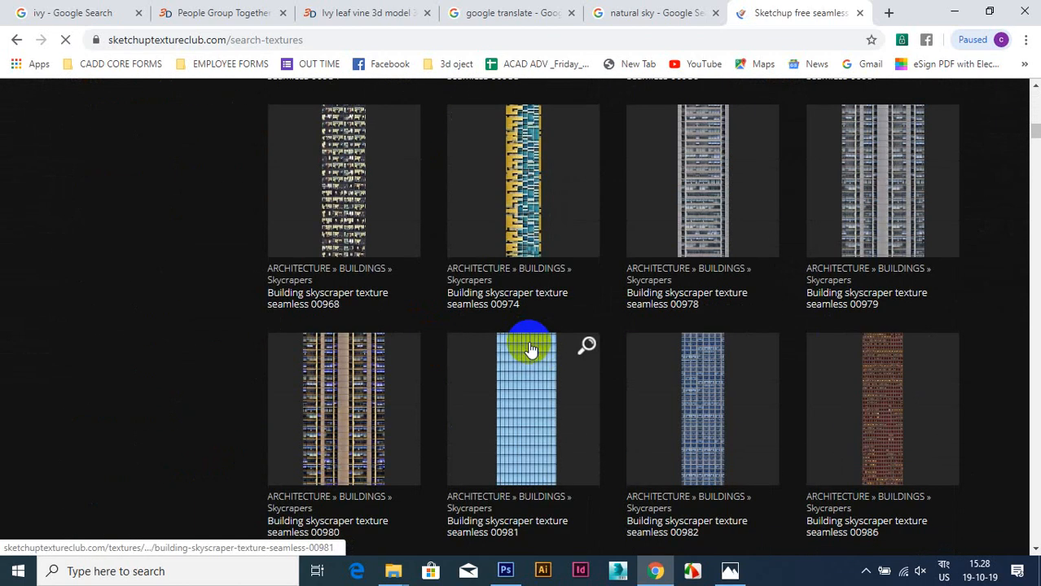
scroll(530, 349, "down", 9)
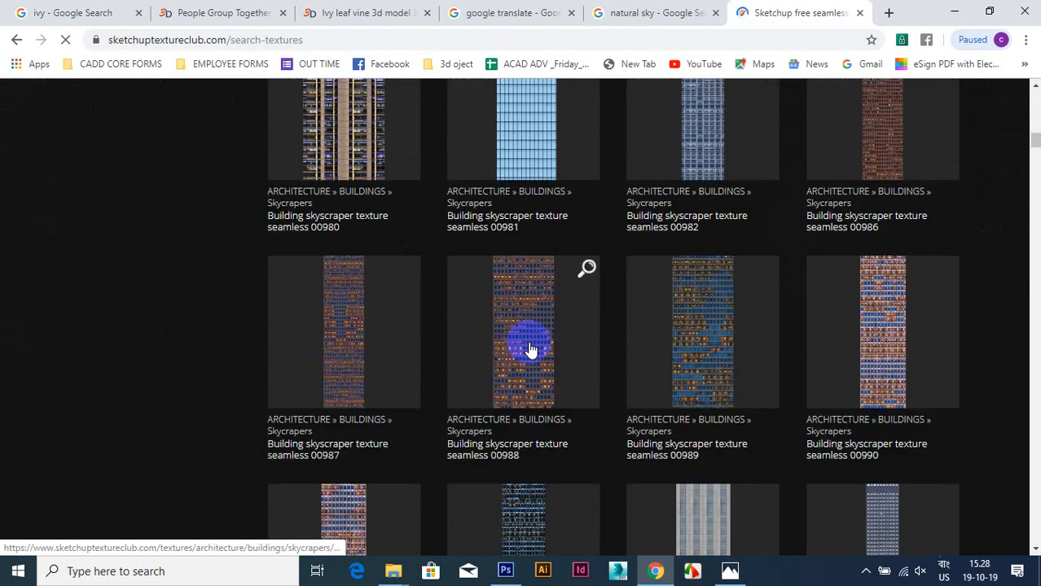
scroll(529, 349, "down", 20)
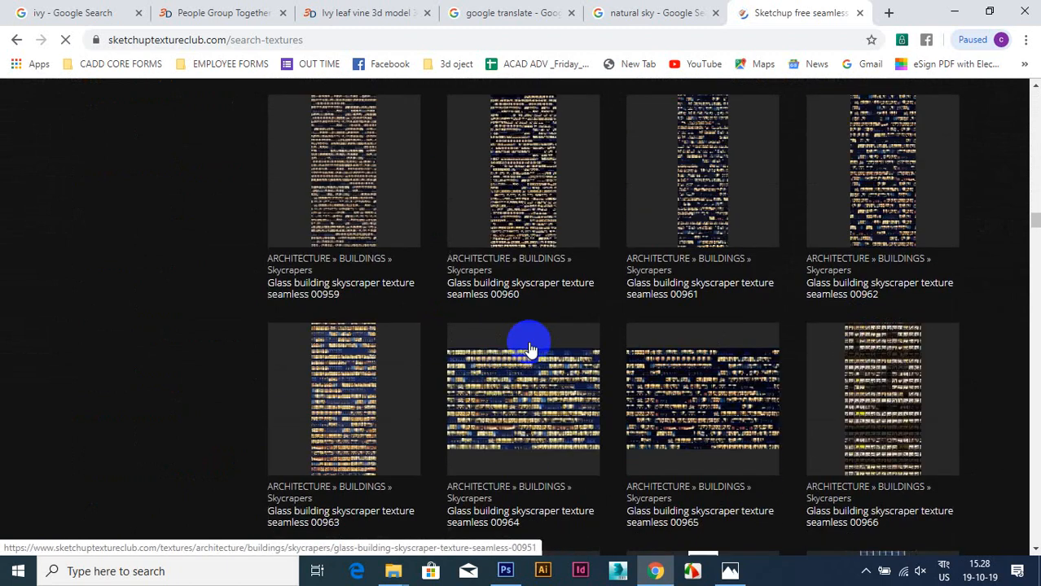
scroll(530, 349, "up", 4)
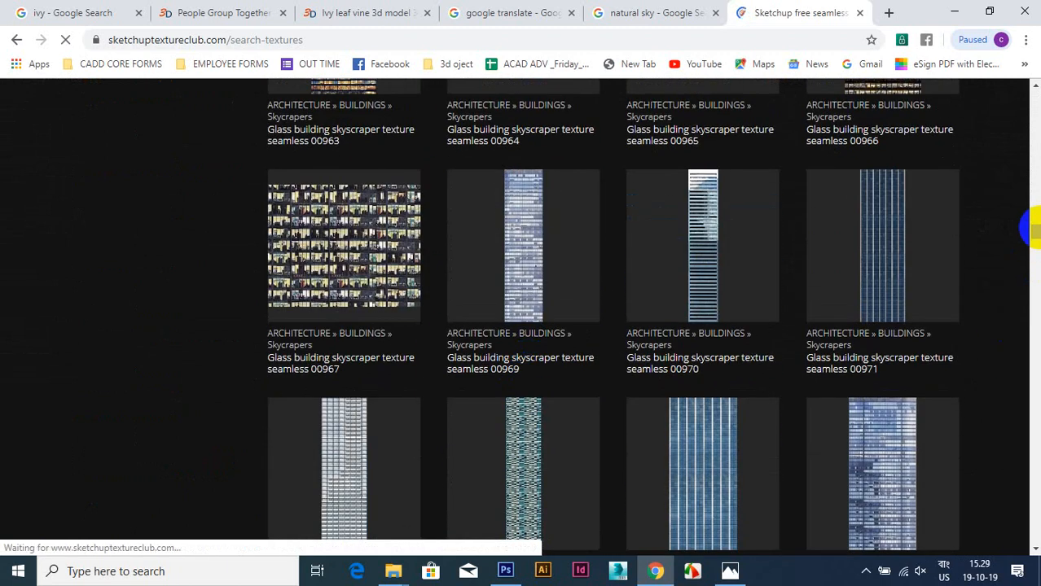
left_click_drag(1035, 233, 1022, 128)
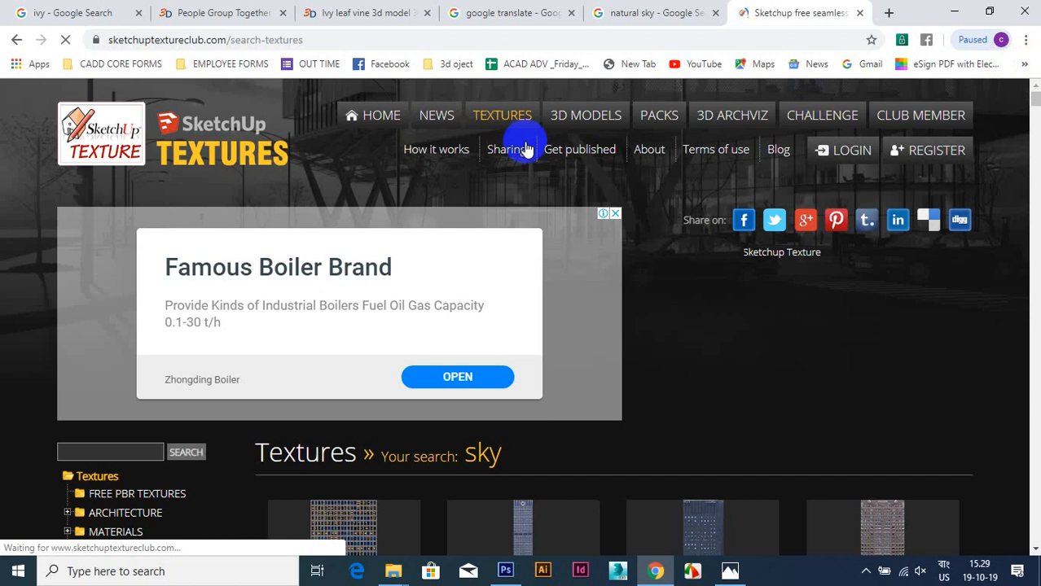
Step: Open the Sky & Clouds category within the Backgrounds & Landscapes textures
scroll(175, 385, "down", 4)
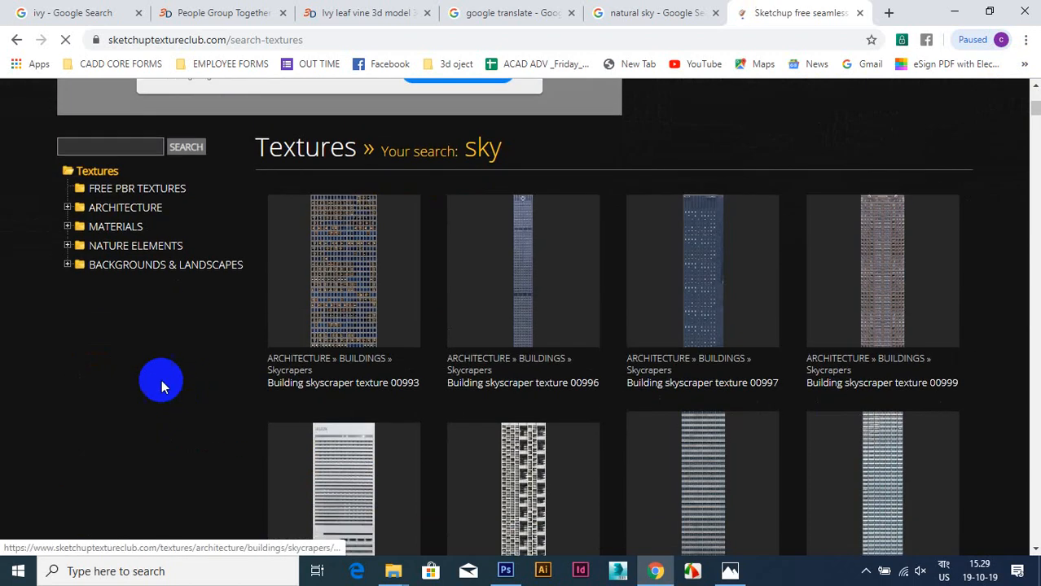
left_click(109, 266)
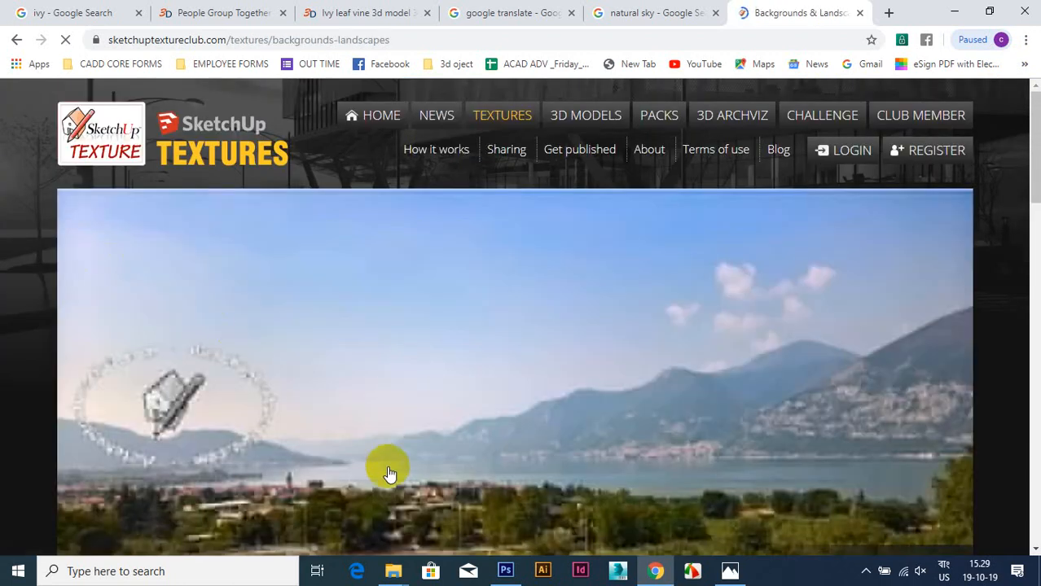
scroll(389, 472, "down", 10)
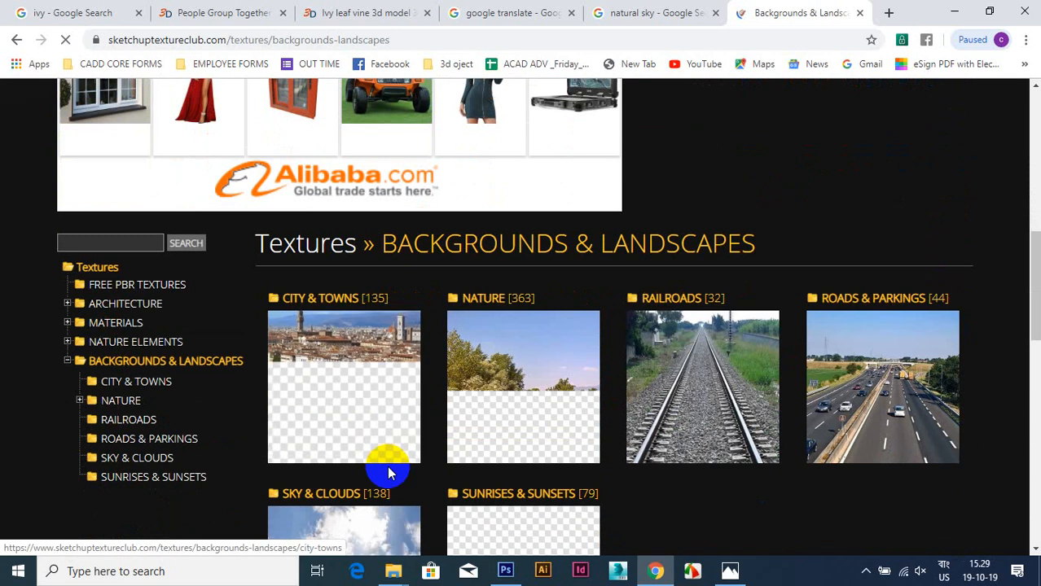
scroll(388, 472, "down", 4)
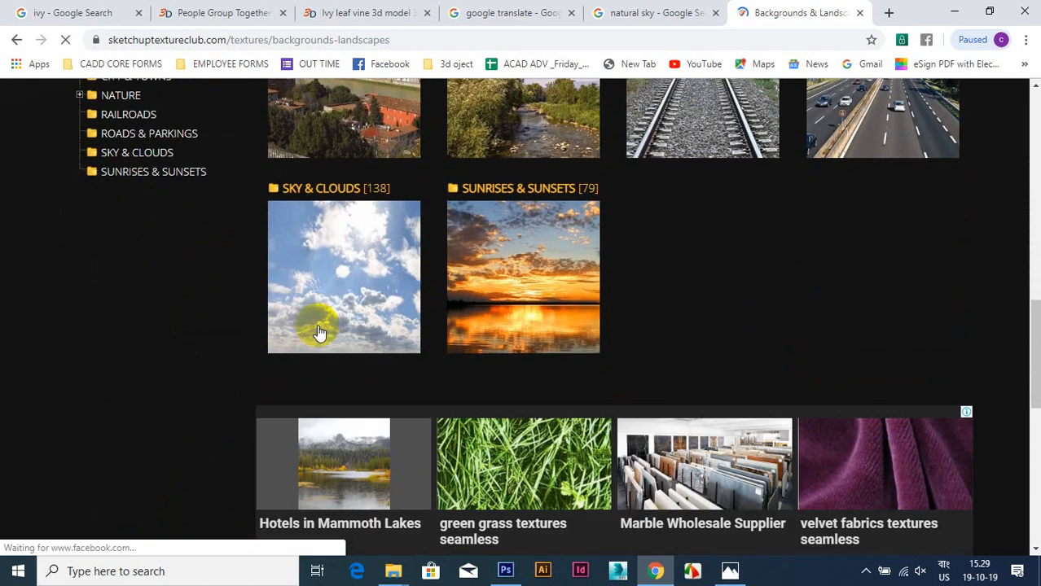
left_click(338, 189)
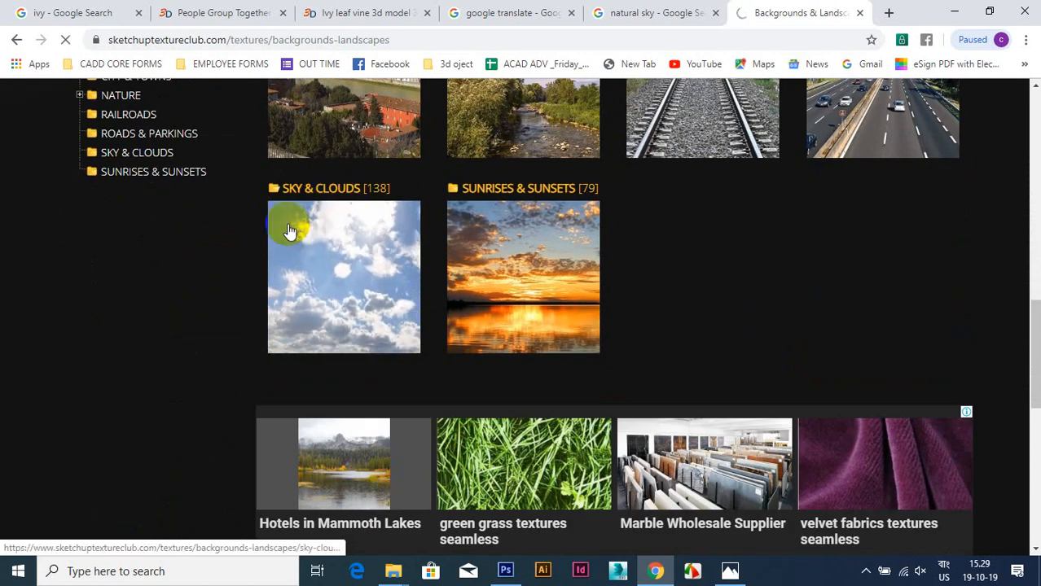
left_click(326, 190)
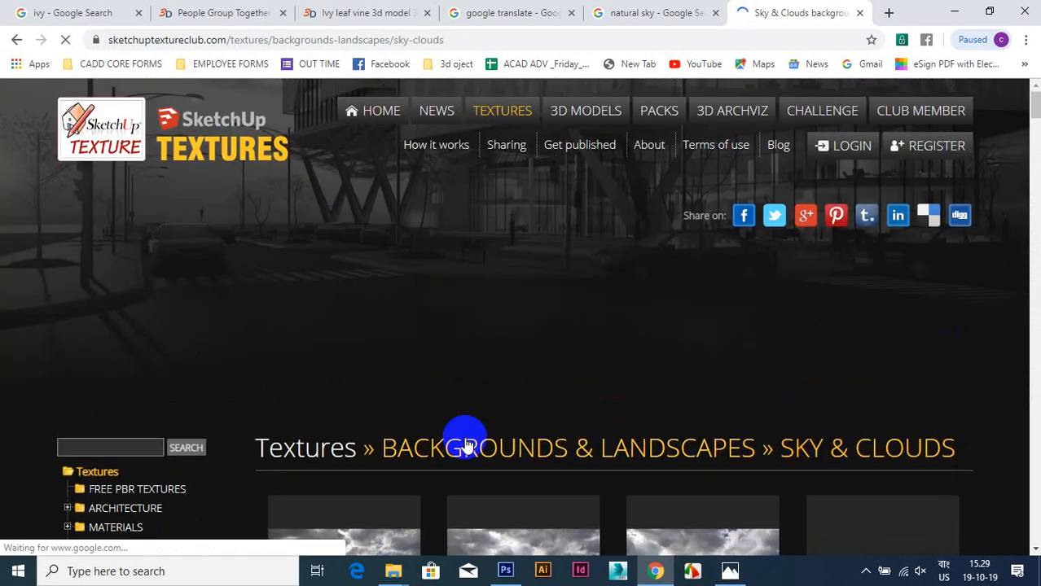
Step: Examine the Sky & Clouds thumbnails for a sky that suits the building scene
scroll(463, 440, "down", 3)
scroll(464, 437, "down", 1)
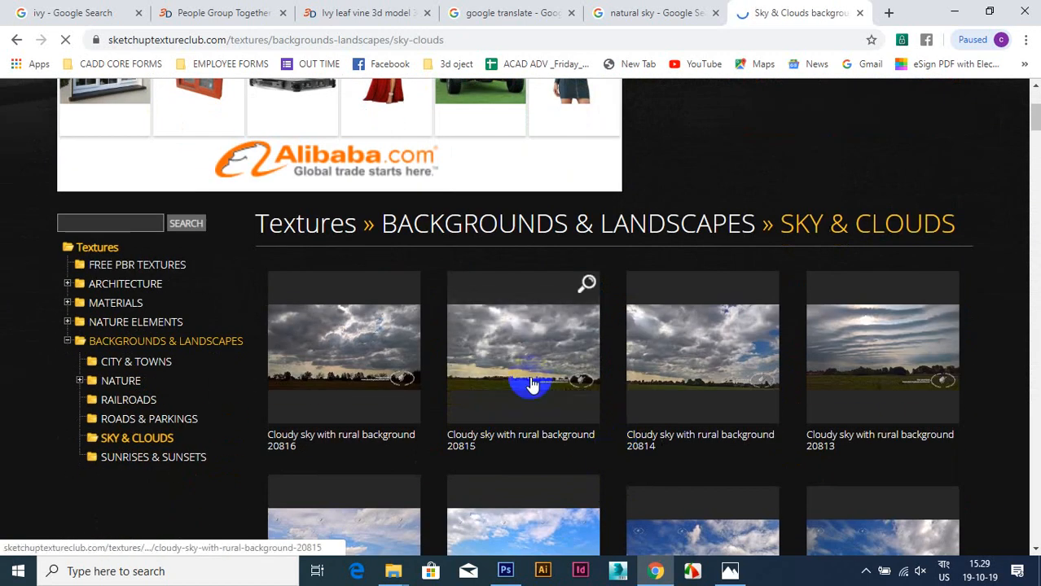
left_click(531, 386)
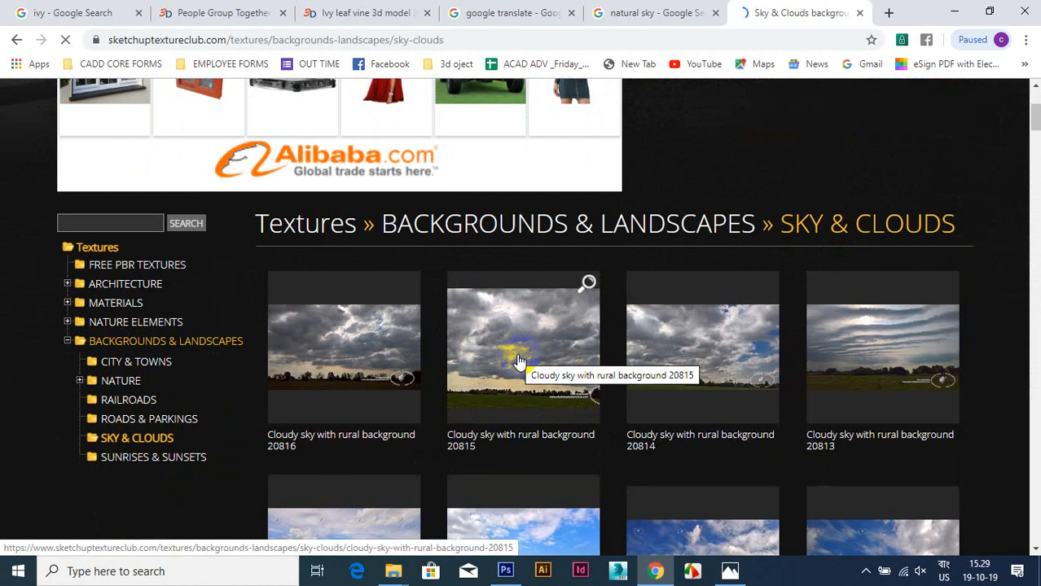
scroll(519, 361, "down", 3)
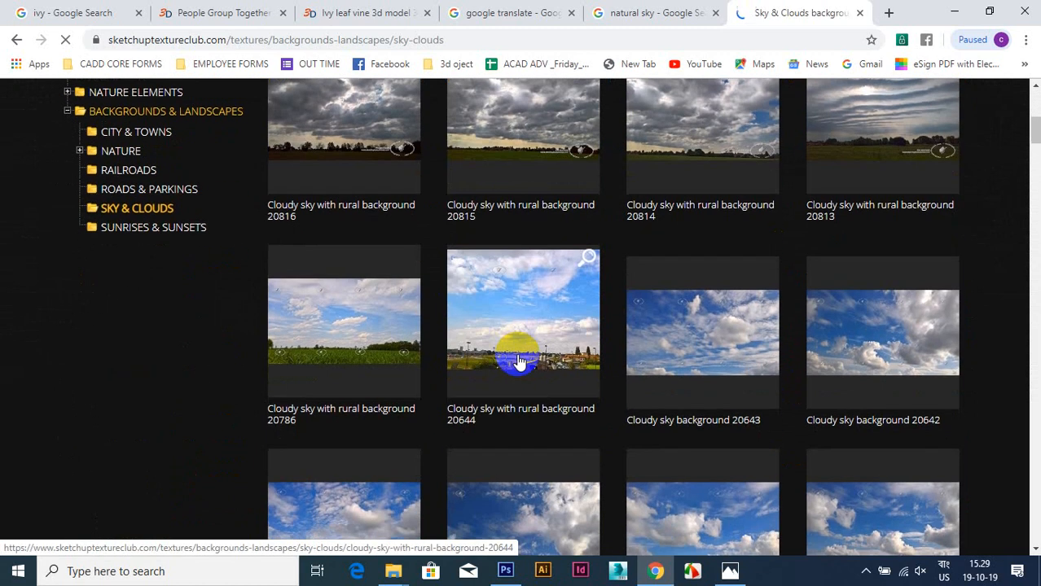
scroll(519, 362, "down", 4)
scroll(519, 362, "down", 10)
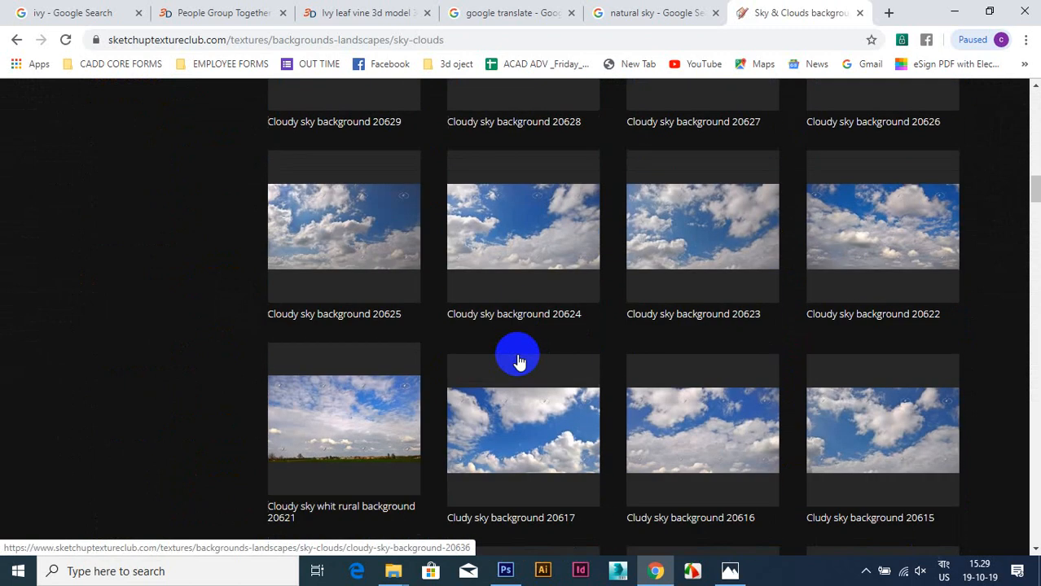
scroll(519, 361, "down", 5)
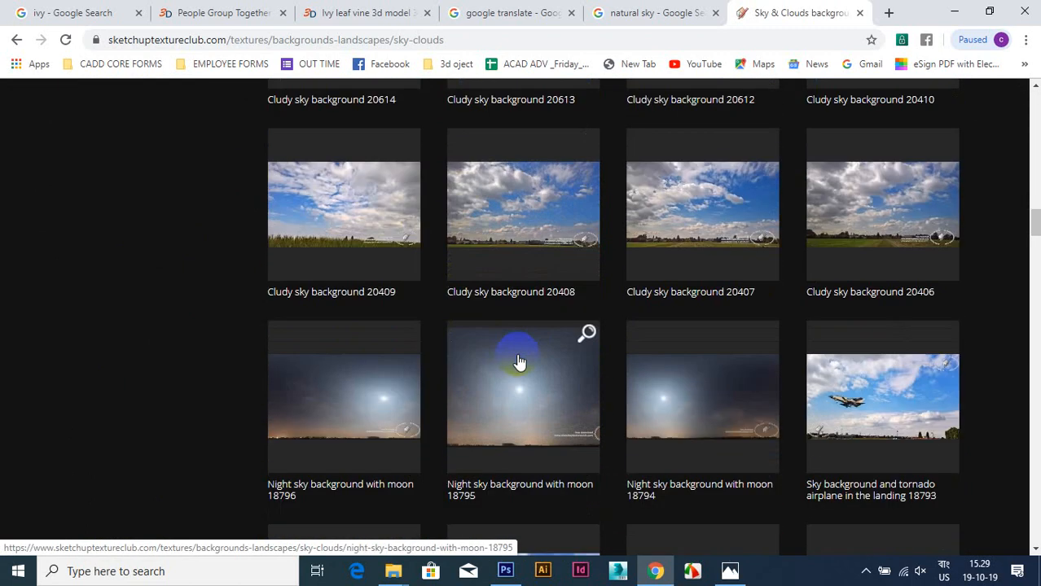
scroll(520, 362, "down", 2)
scroll(520, 362, "down", 3)
scroll(520, 361, "down", 3)
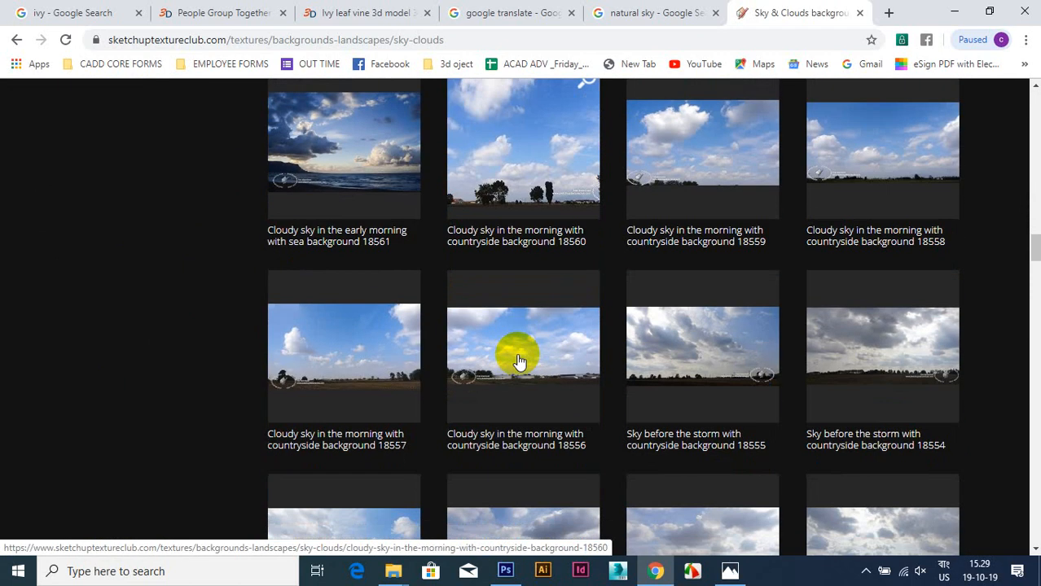
scroll(918, 240, "up", 1)
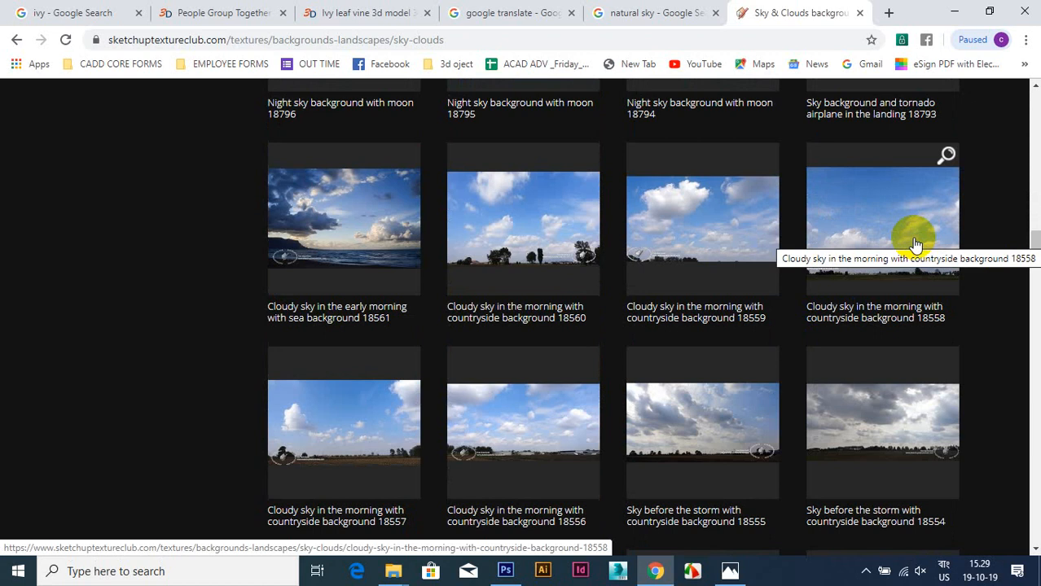
Step: Open several candidate sky backgrounds in separate browser tabs, including cloudy skies 18558, 18552 and 18381
middle_click(918, 239)
scroll(525, 338, "down", 3)
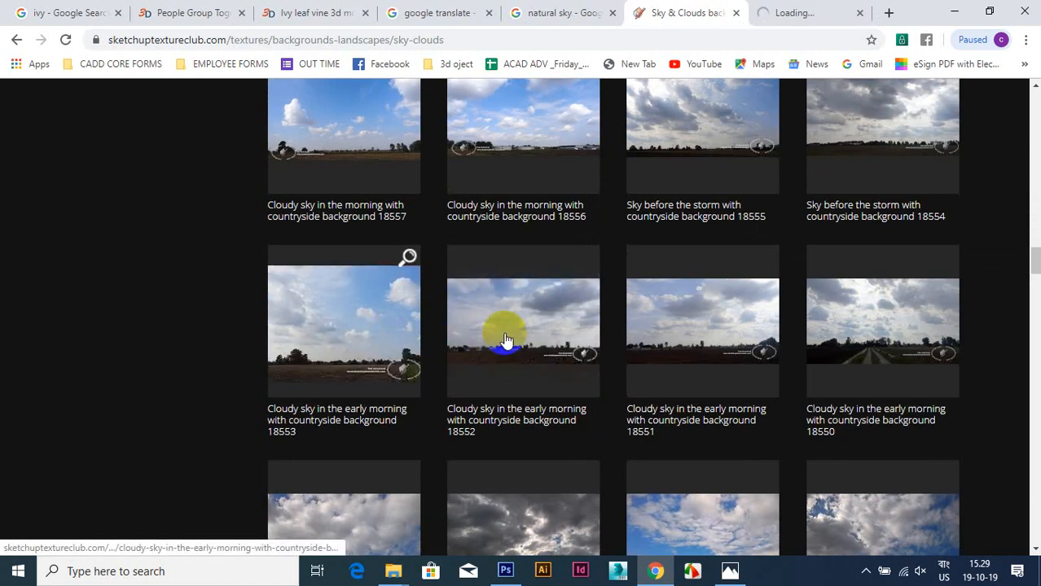
middle_click(522, 340)
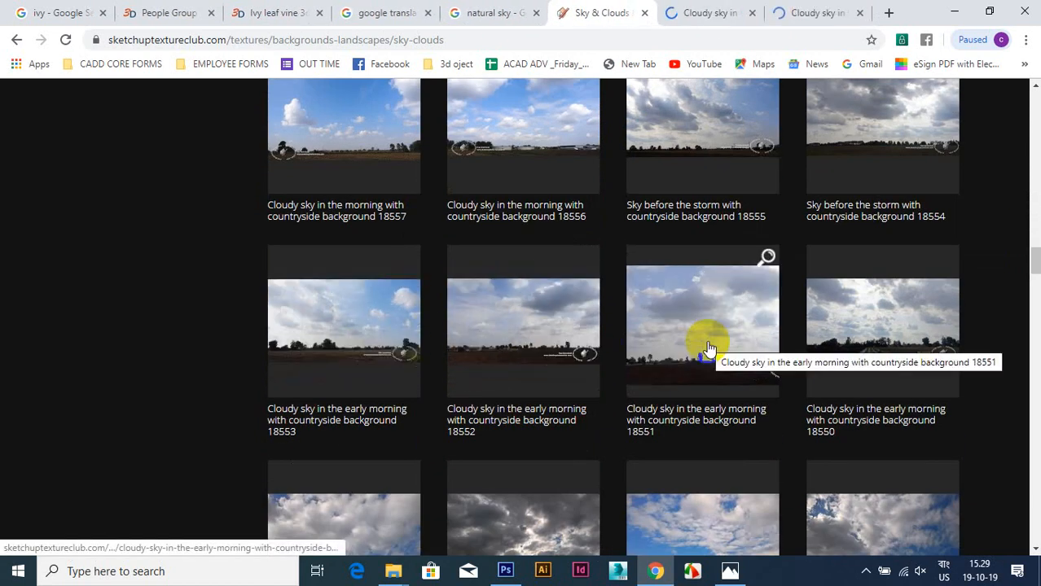
middle_click(588, 363)
scroll(588, 362, "down", 10)
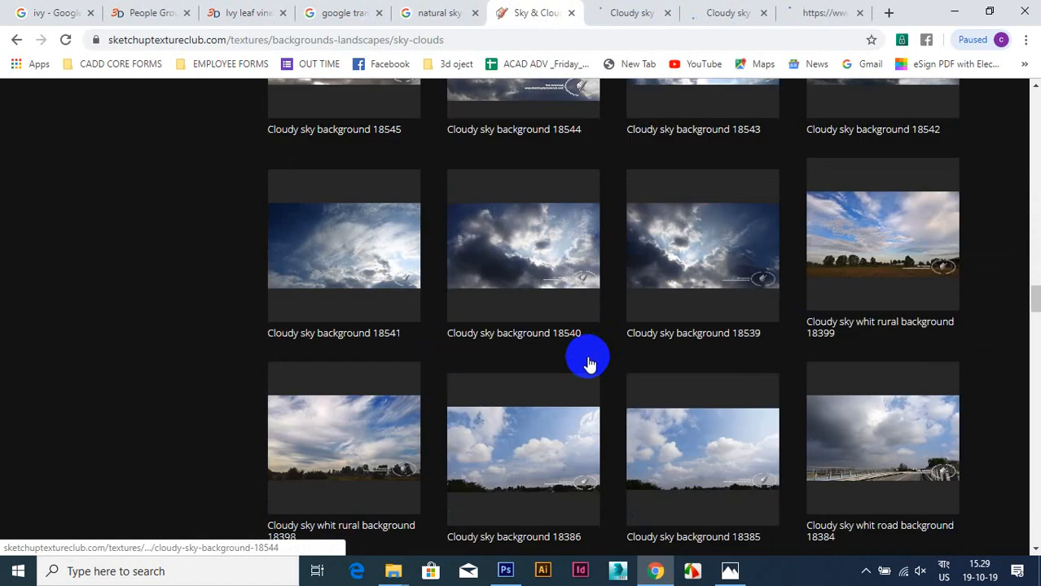
scroll(588, 363, "down", 2)
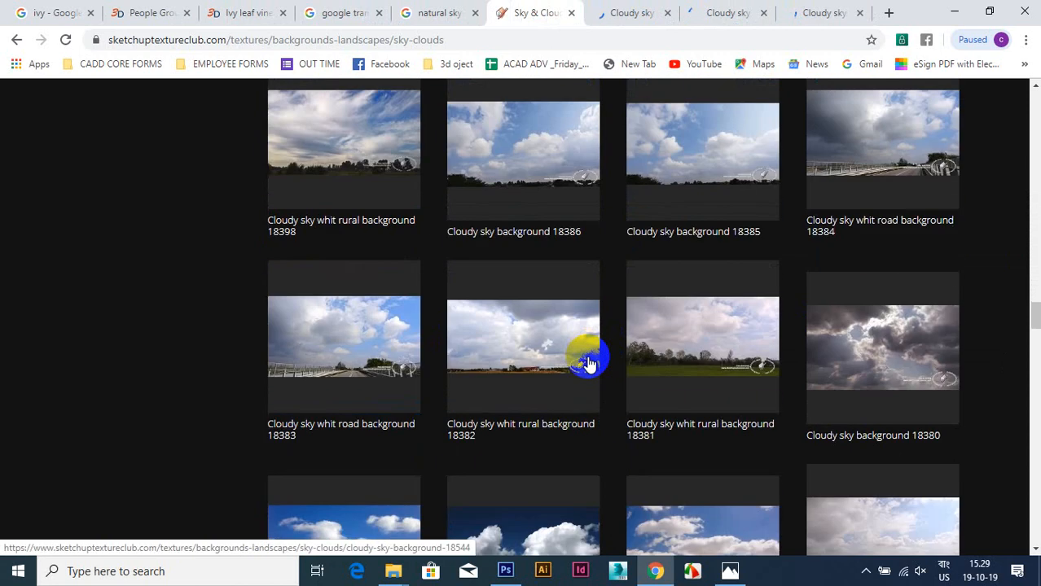
middle_click(674, 372)
scroll(528, 371, "down", 3)
scroll(528, 377, "up", 1)
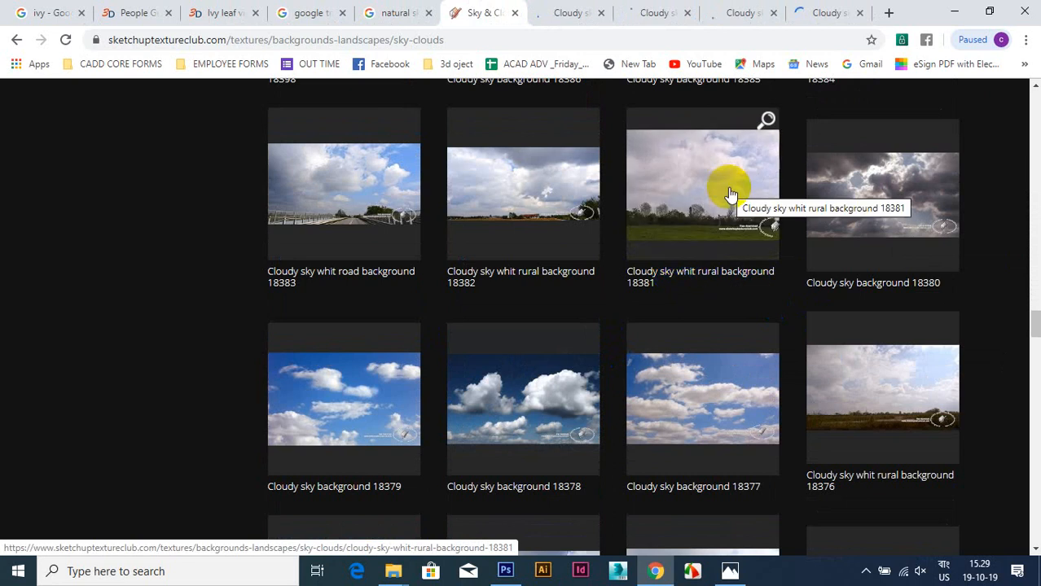
Step: Look through the remaining Sky & Clouds backgrounds to the end of the gallery and open another candidate in a new tab
scroll(680, 342, "down", 8)
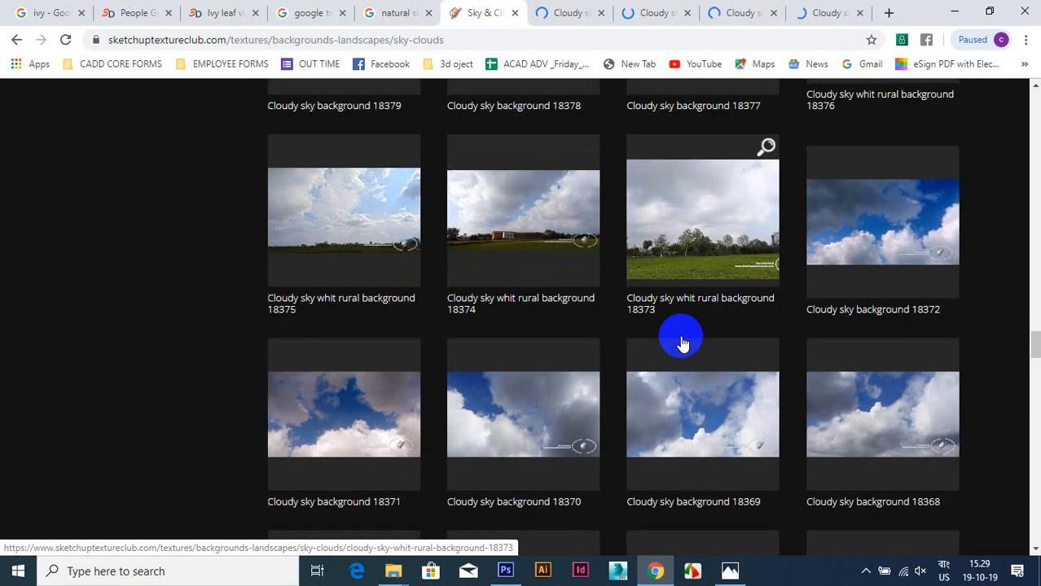
scroll(682, 350, "down", 3)
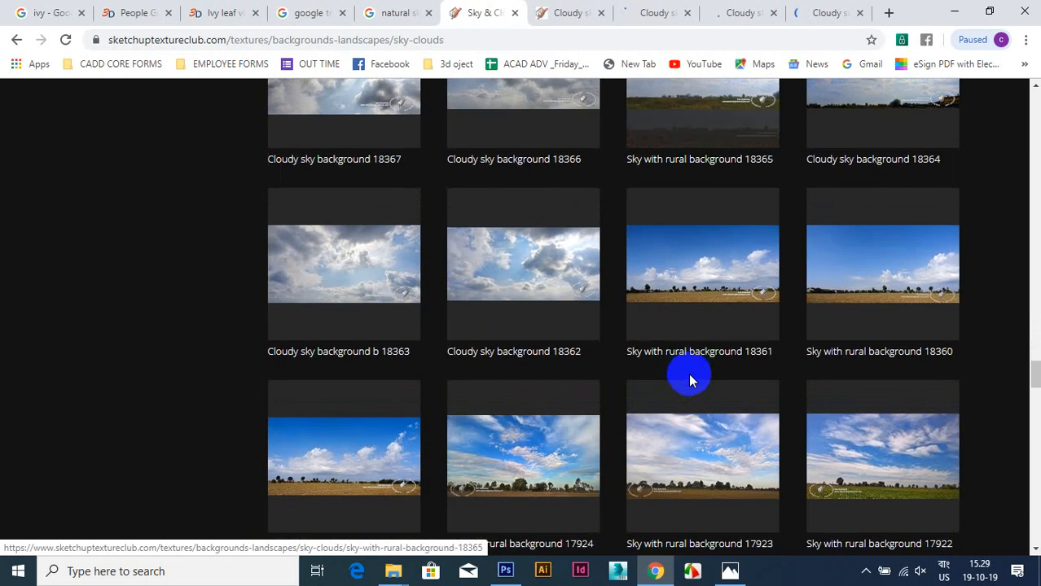
scroll(592, 352, "down", 10)
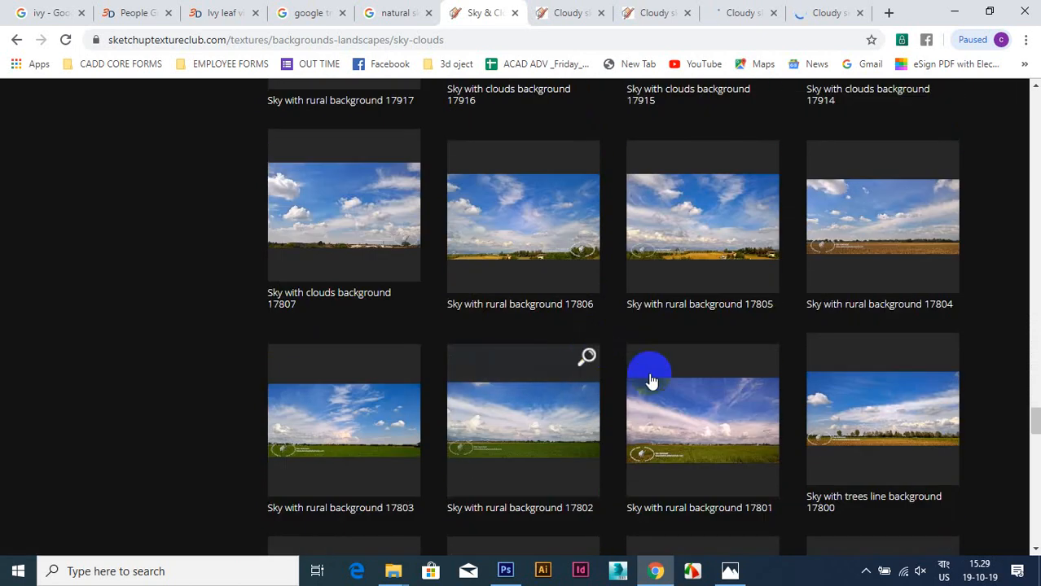
scroll(516, 373, "down", 7)
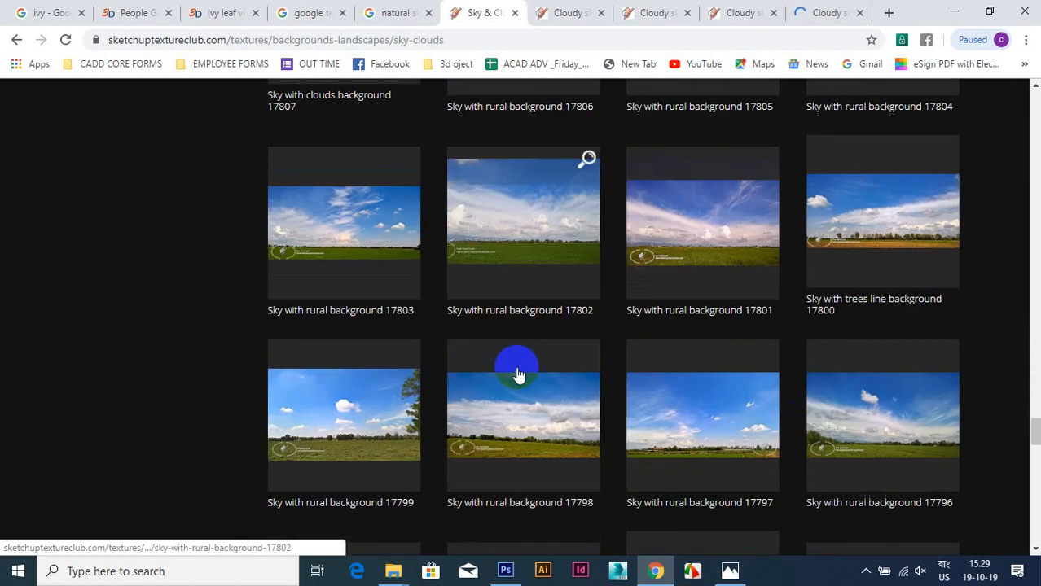
scroll(517, 373, "down", 2)
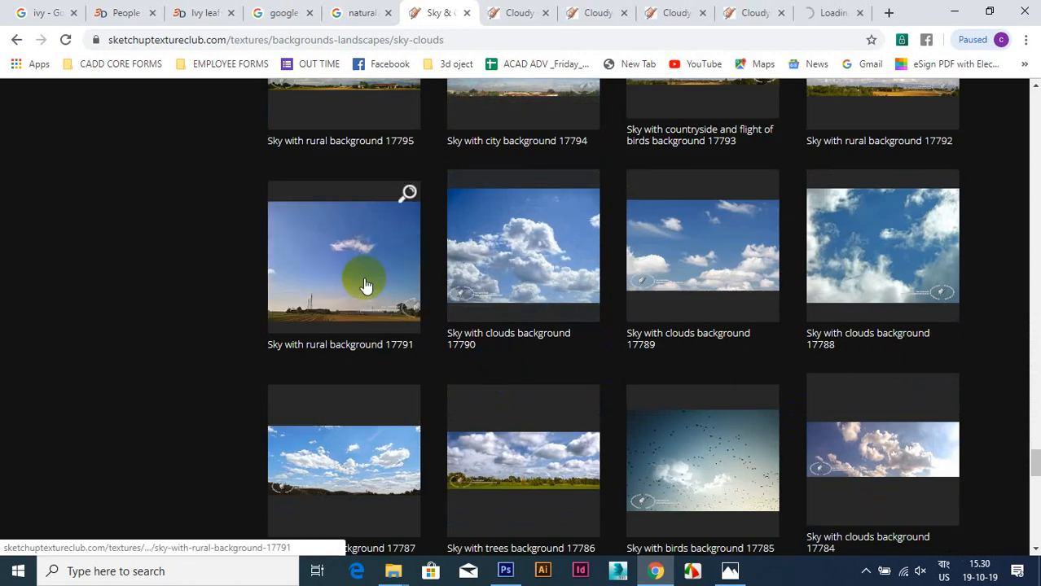
scroll(365, 285, "down", 3)
scroll(365, 286, "down", 3)
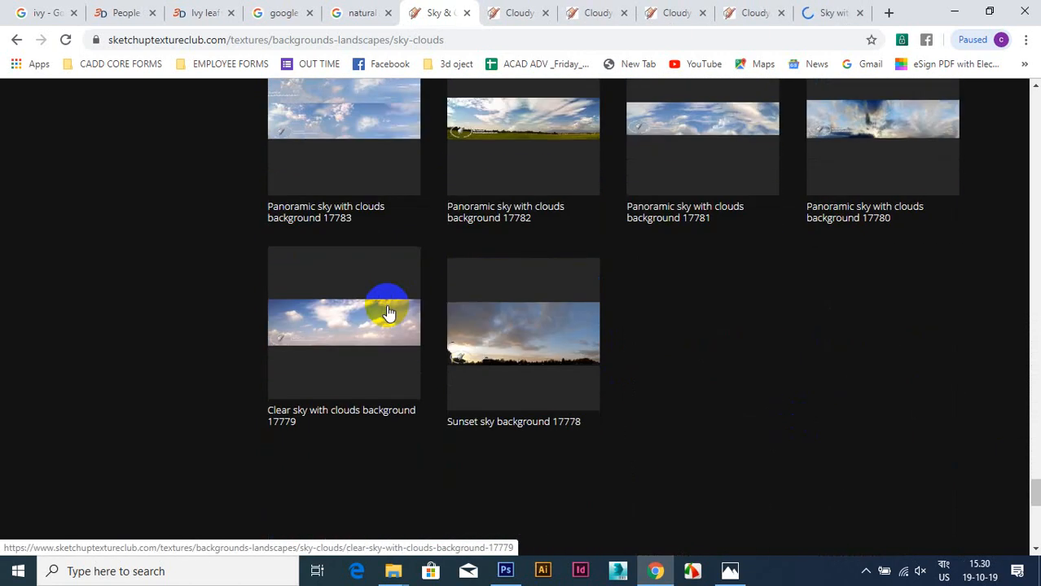
Step: Inspect the preview and available resolutions of the cloudy early-morning countryside sky background 18552
left_click(624, 8)
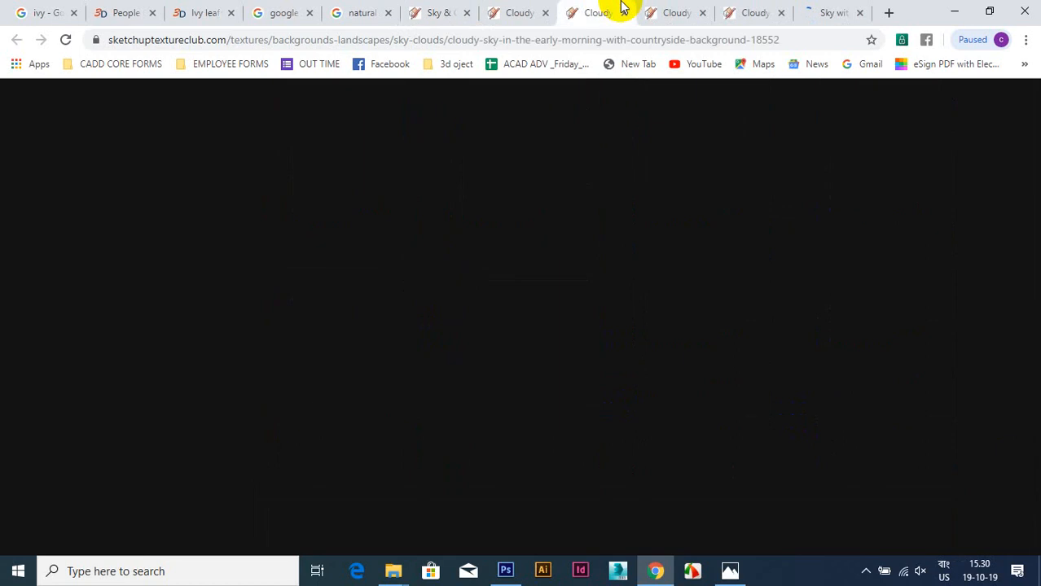
scroll(417, 406, "down", 4)
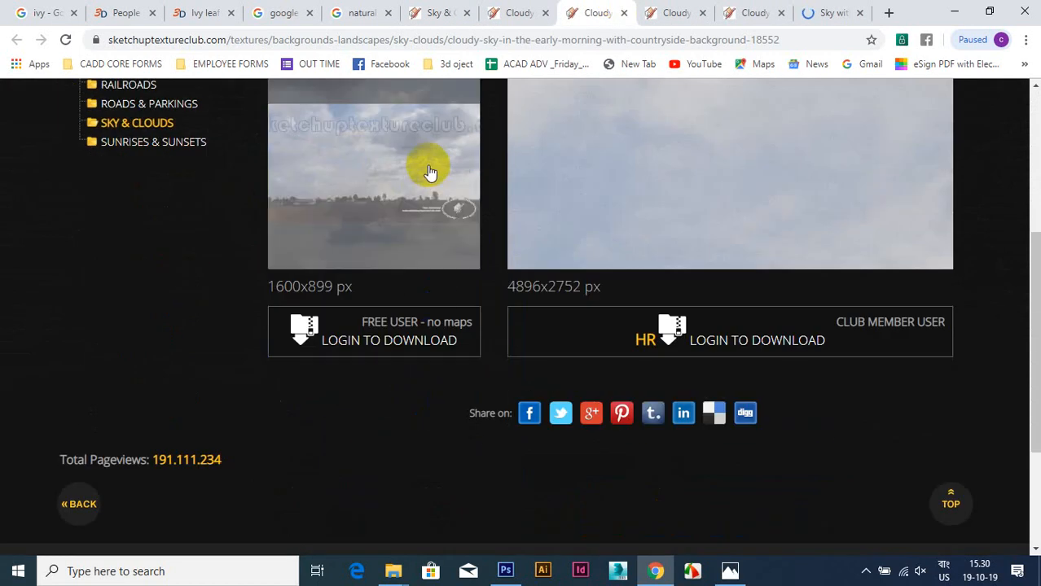
scroll(430, 167, "up", 2)
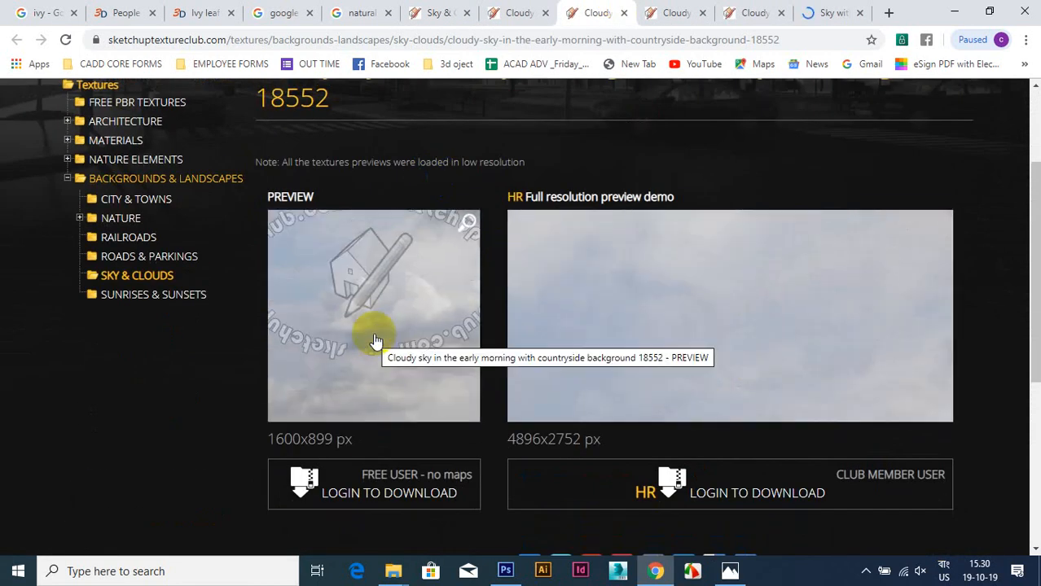
scroll(376, 341, "up", 1)
Step: Switch to File Explorer and open the Skys folder under max new, texture, All texture on the DATA (D:) drive
mouse_move(392, 579)
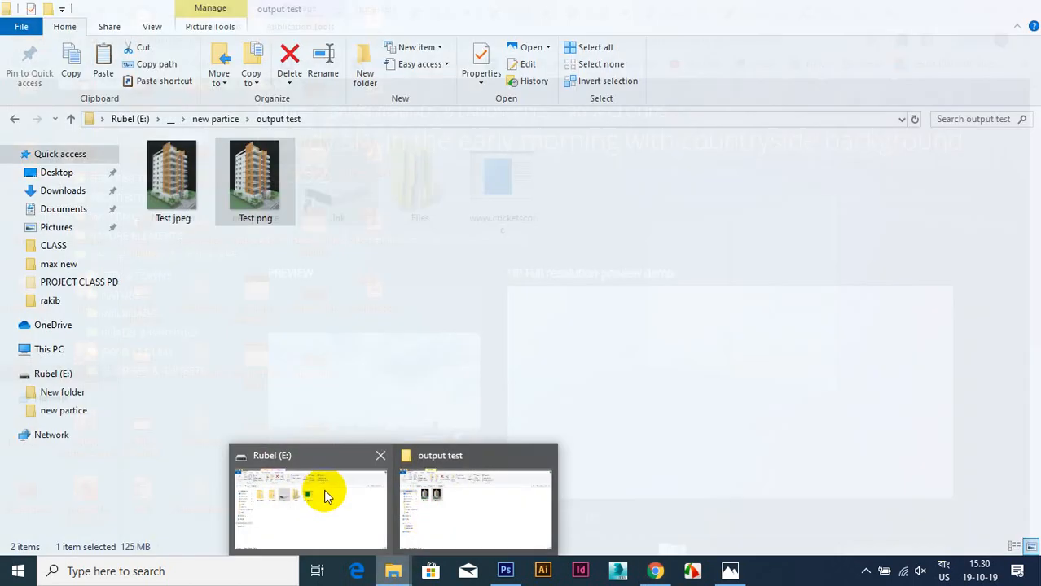
left_click(324, 489)
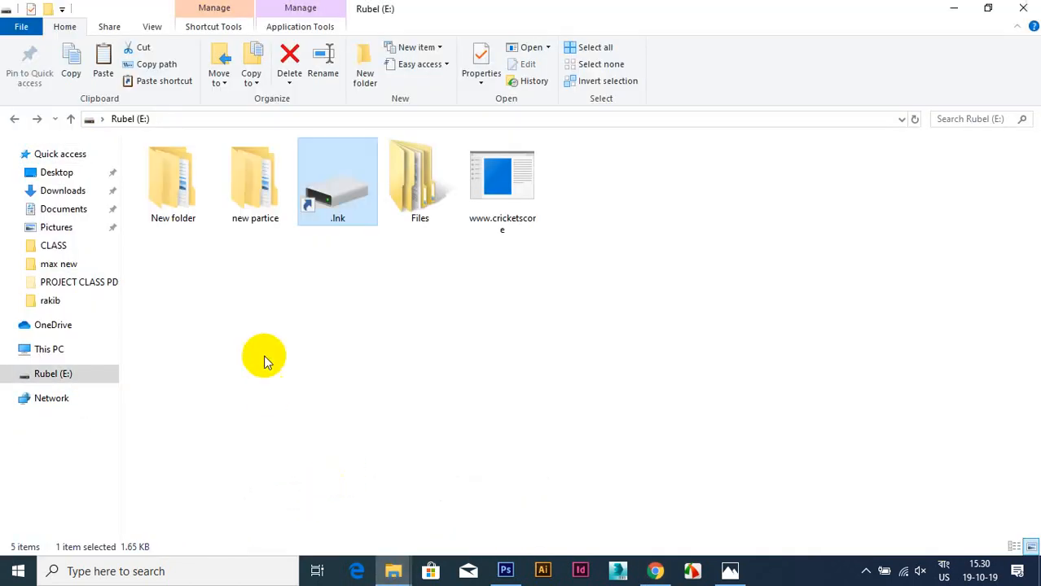
left_click(51, 351)
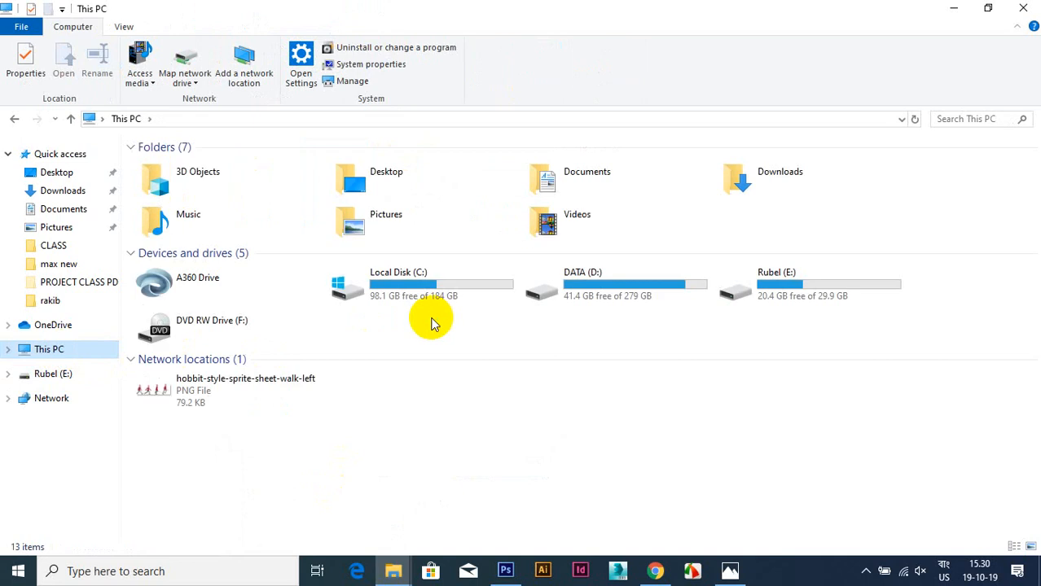
double_click(627, 289)
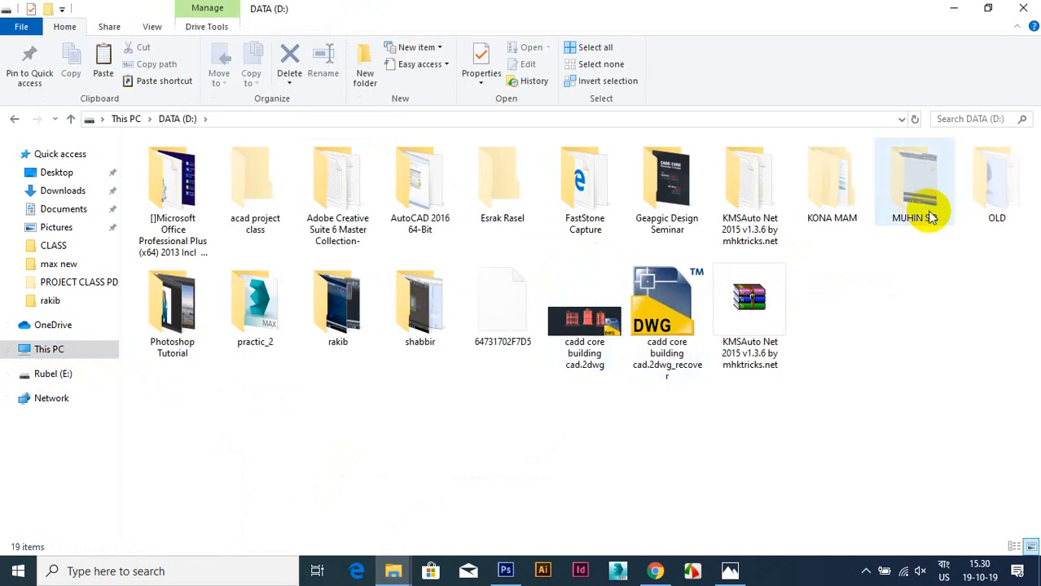
double_click(440, 326)
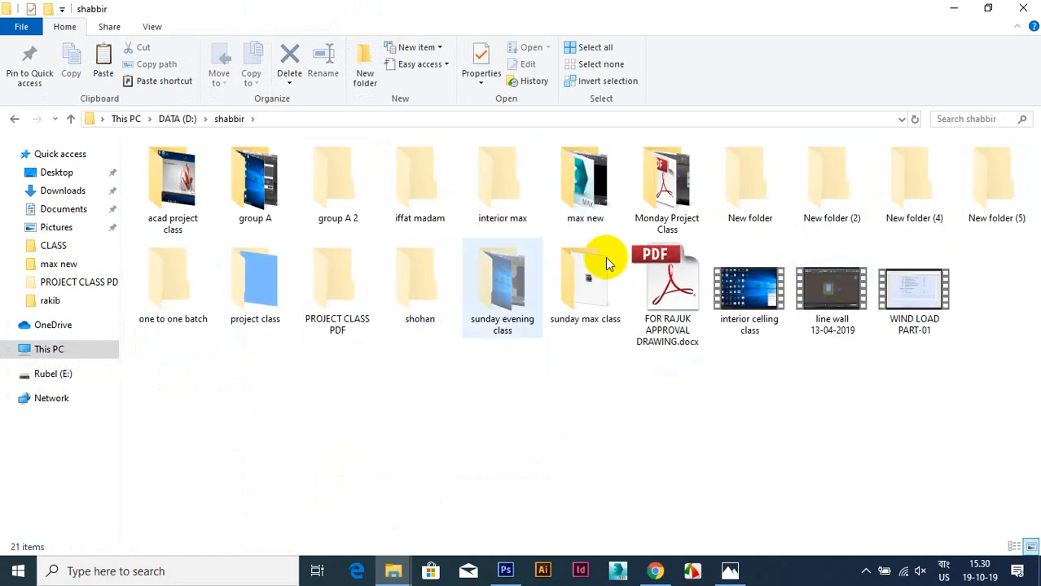
double_click(585, 176)
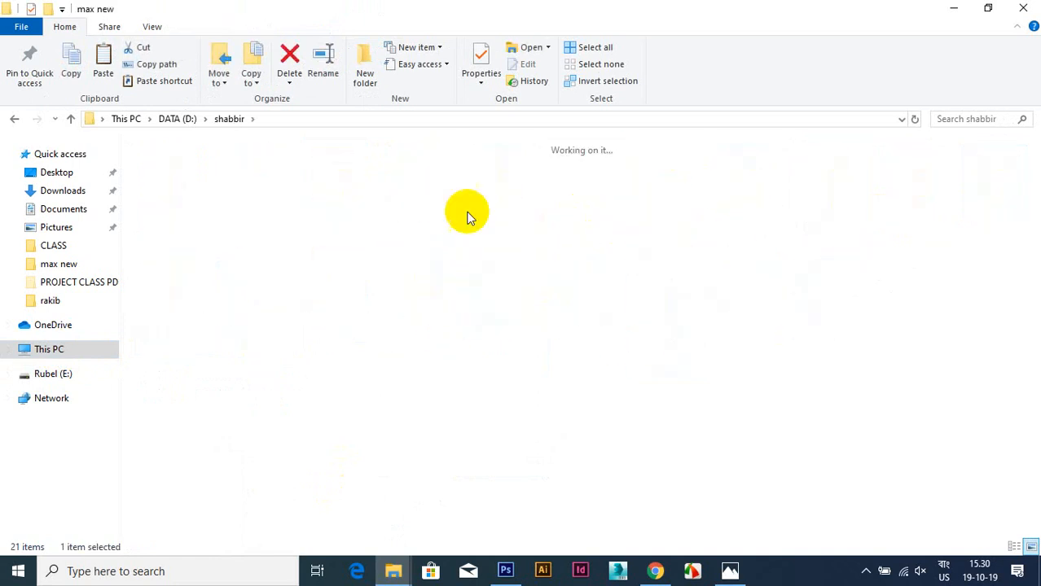
double_click(322, 204)
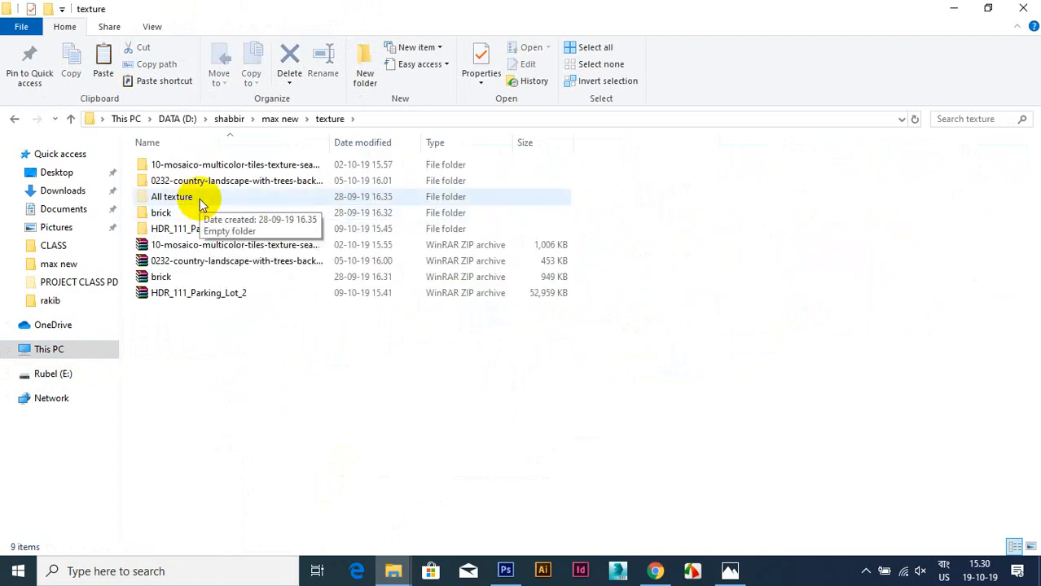
double_click(201, 200)
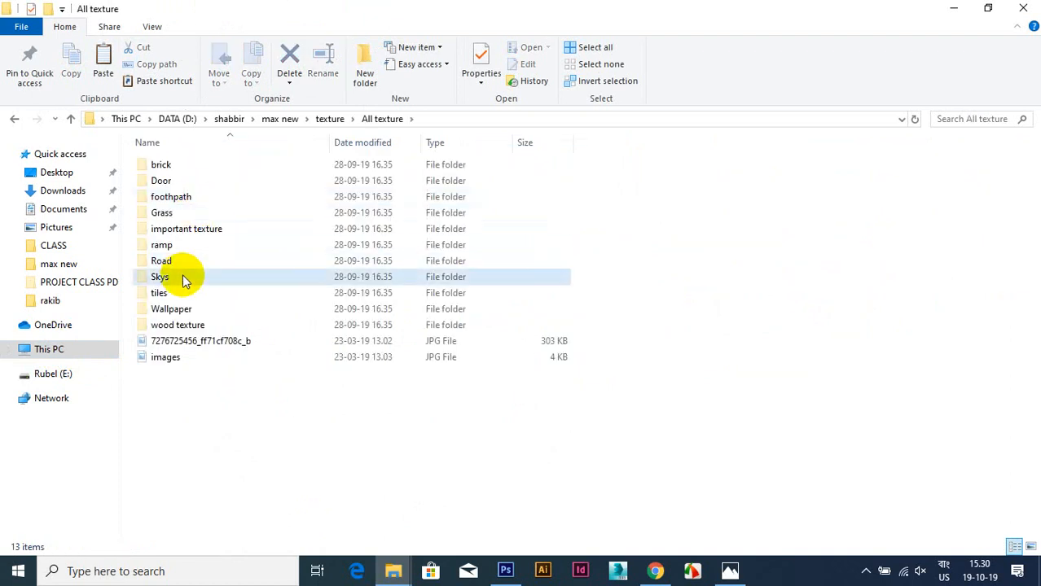
double_click(184, 277)
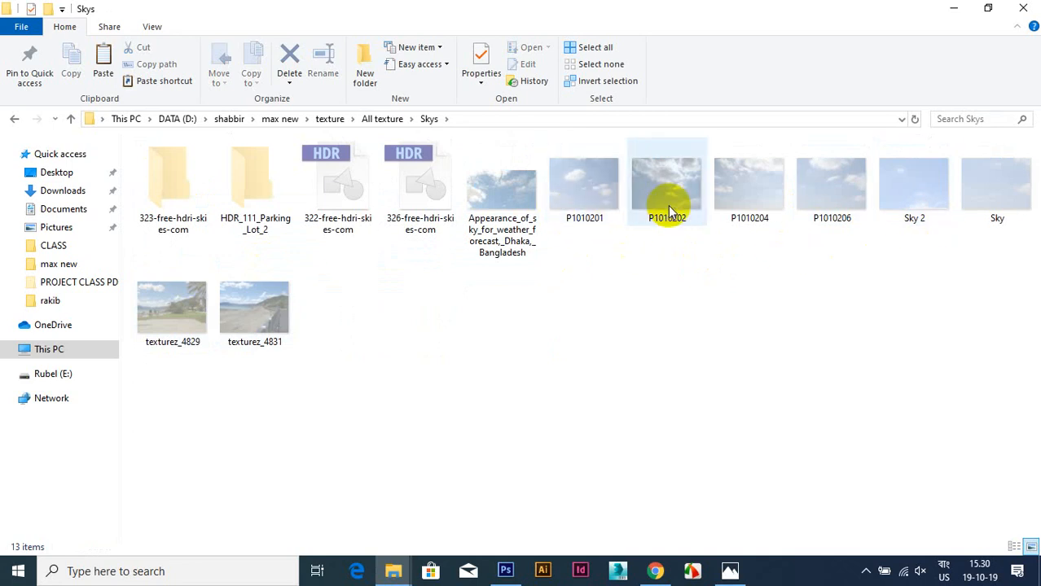
left_click(753, 203)
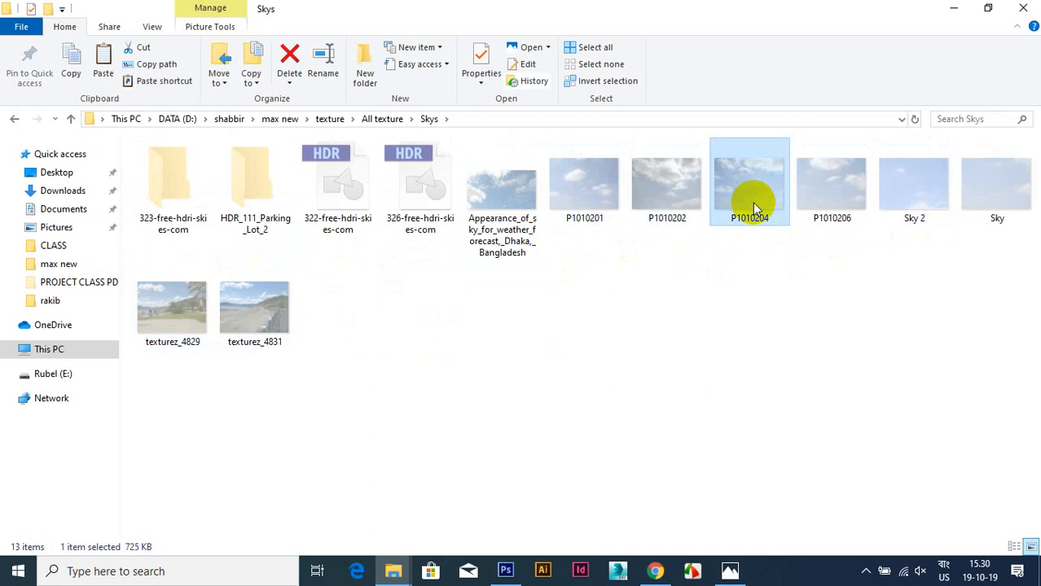
left_click(764, 316)
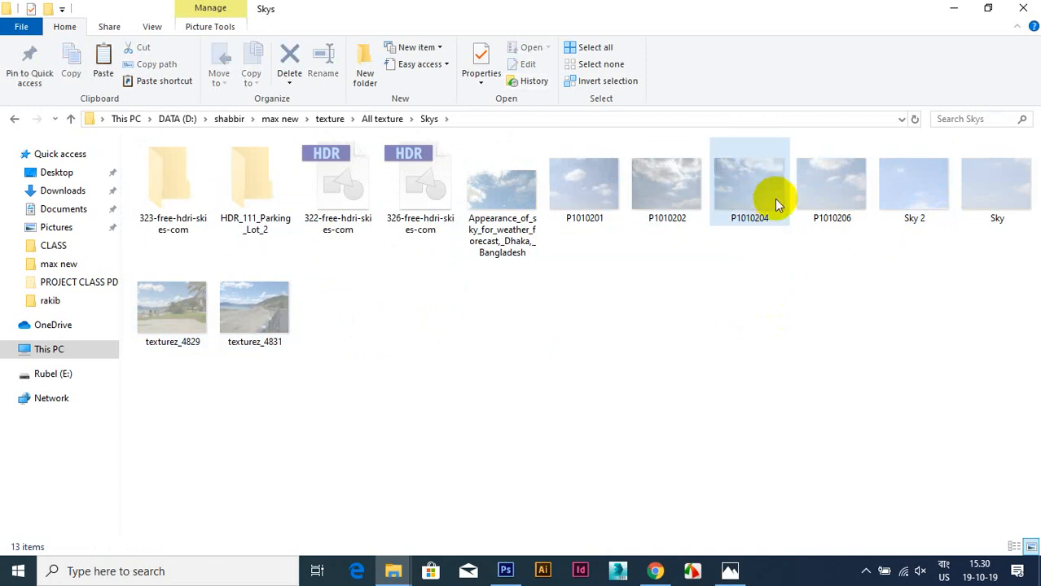
left_click(754, 213)
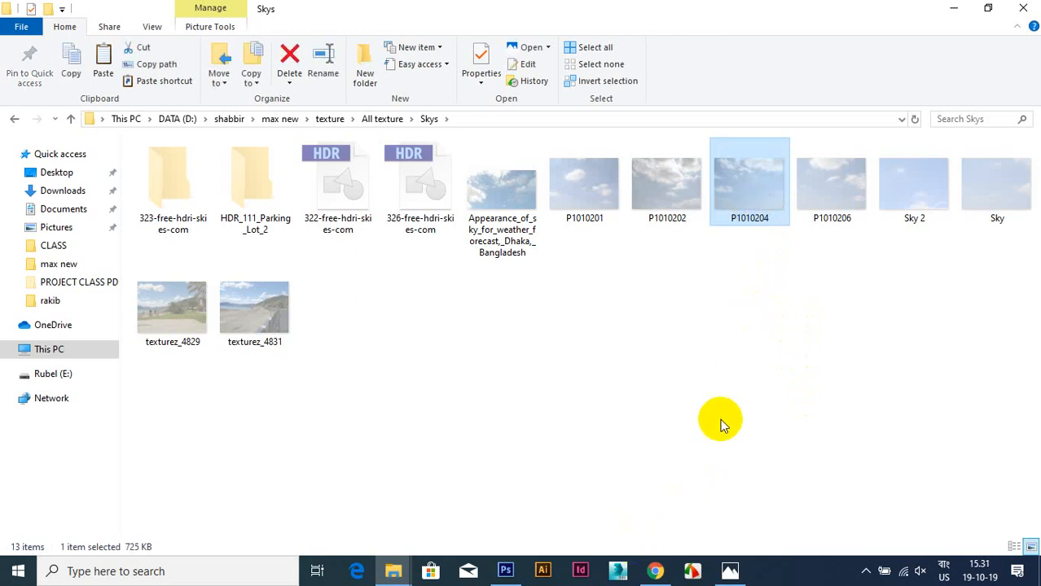
left_click(742, 319)
left_click(749, 208)
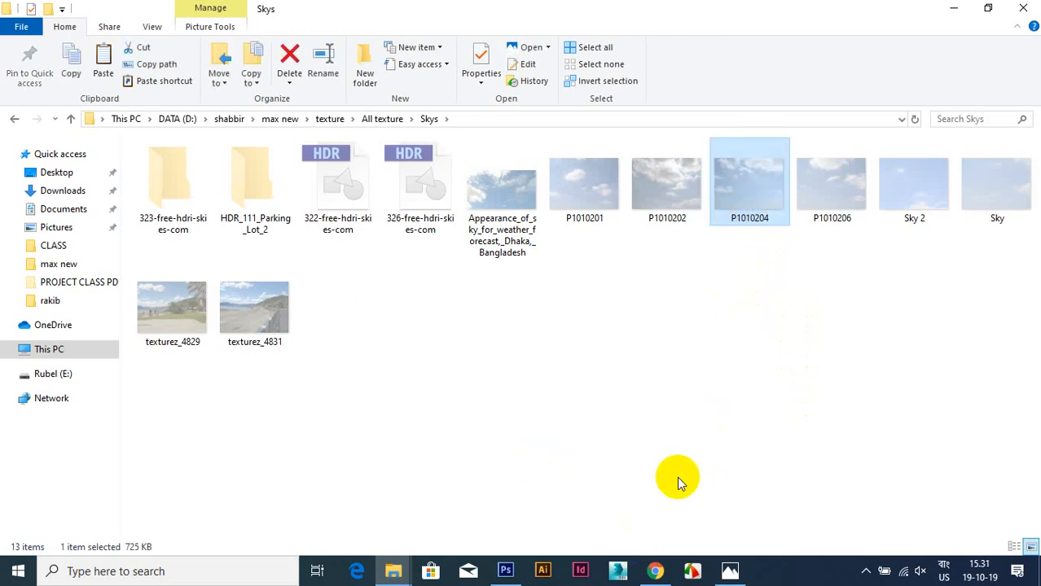
left_click_drag(749, 218, 487, 262)
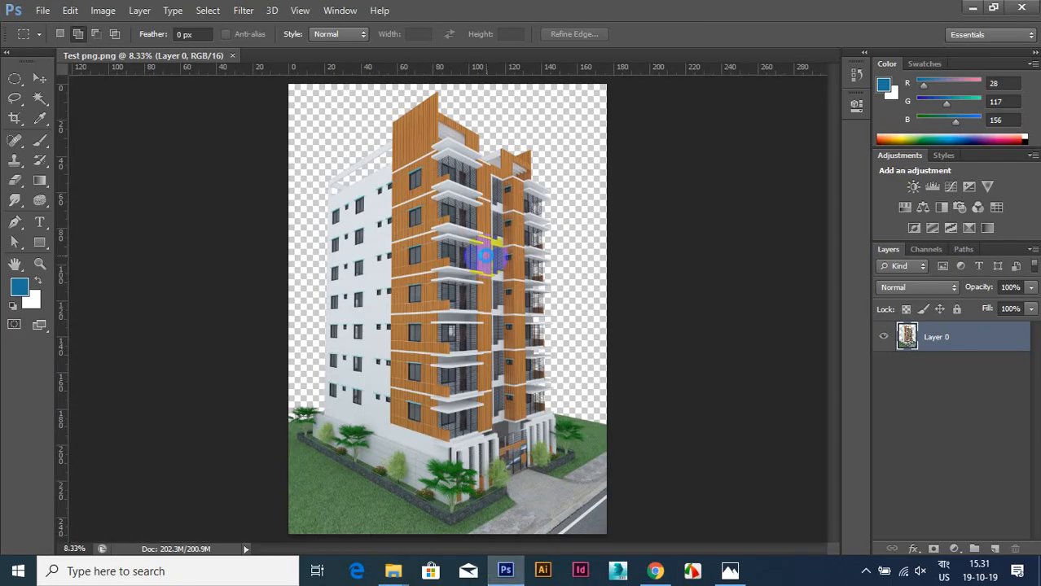
left_click_drag(486, 258, 484, 255)
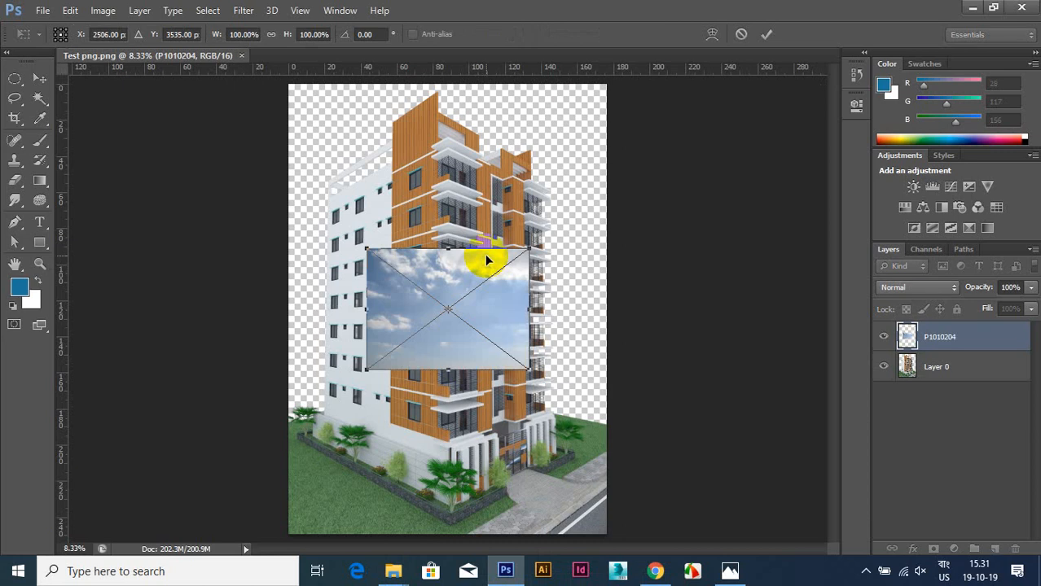
key("Escape")
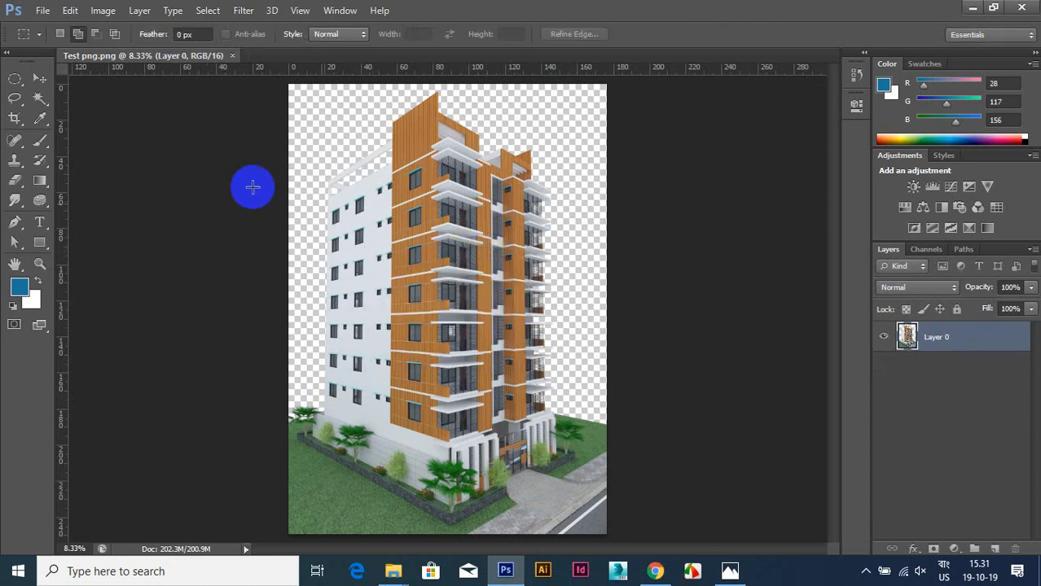
Step: Start the Place command and browse to the Skys folder under max new, texture, All texture on the DATA (D:) drive
left_click(45, 11)
mouse_move(83, 299)
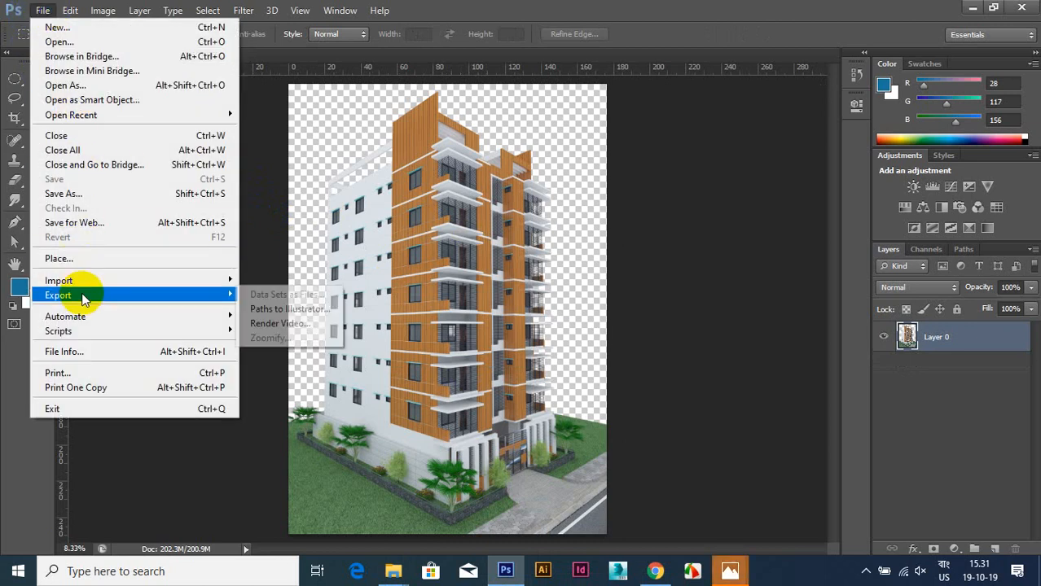
left_click(122, 259)
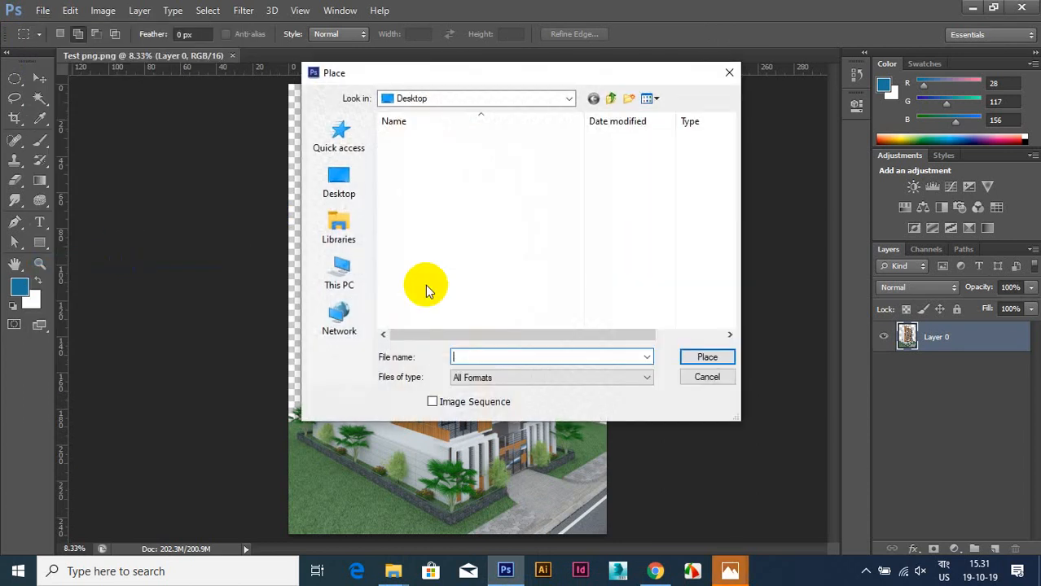
left_click(342, 273)
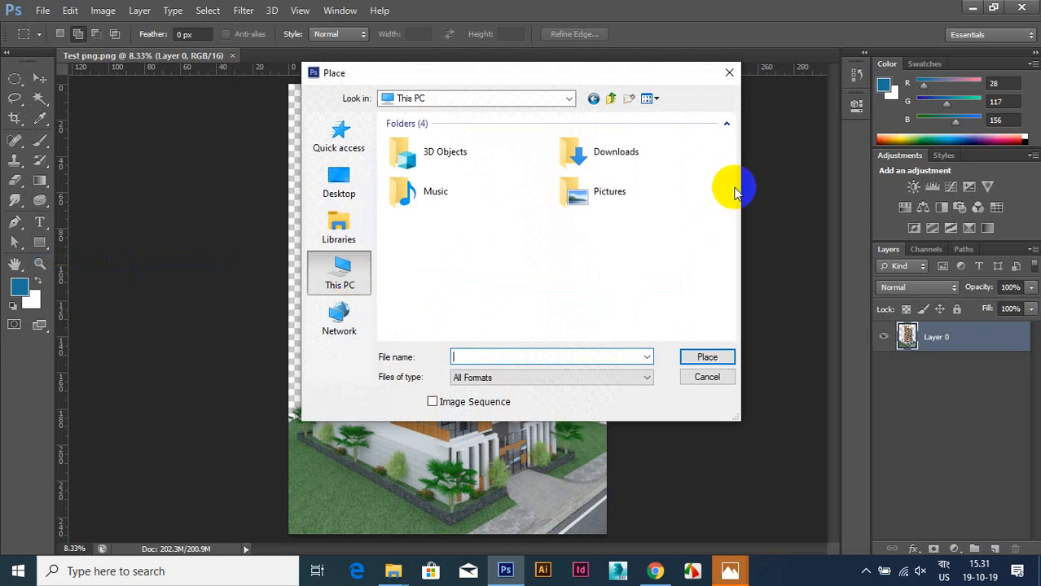
left_click_drag(734, 171, 600, 263)
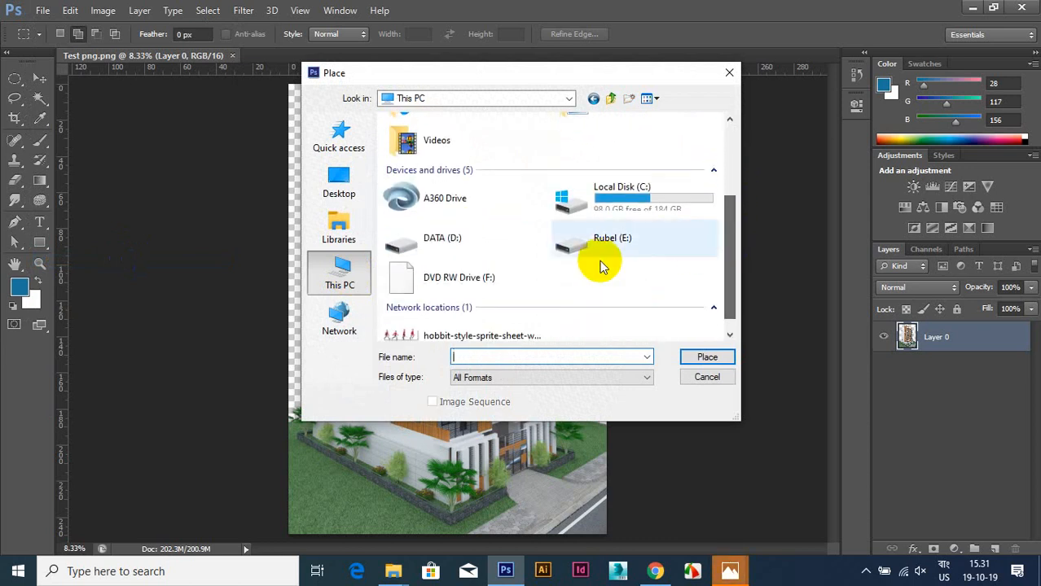
double_click(466, 234)
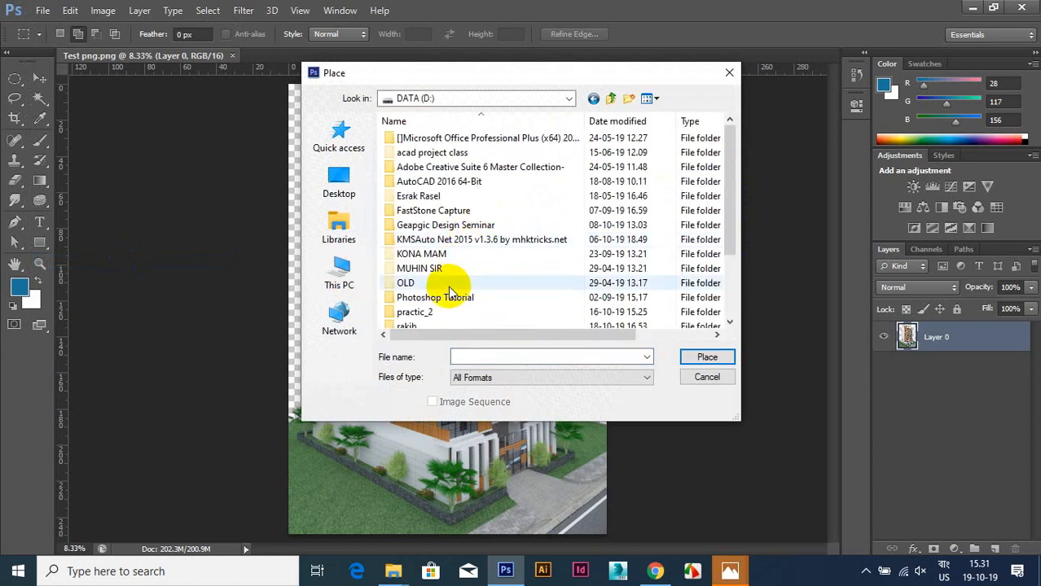
scroll(461, 281, "down", 2)
left_click(431, 257)
double_click(432, 258)
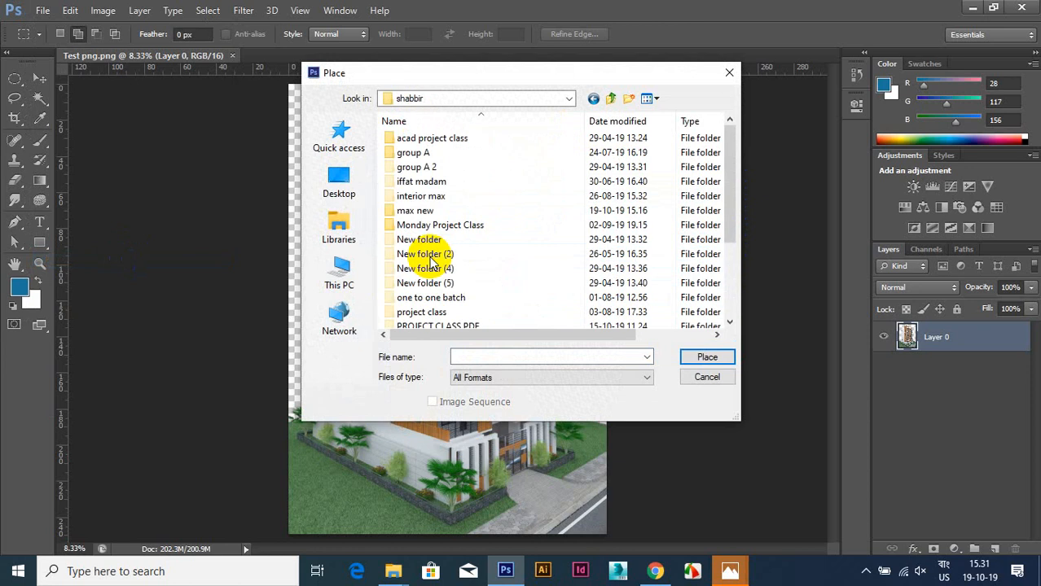
double_click(423, 210)
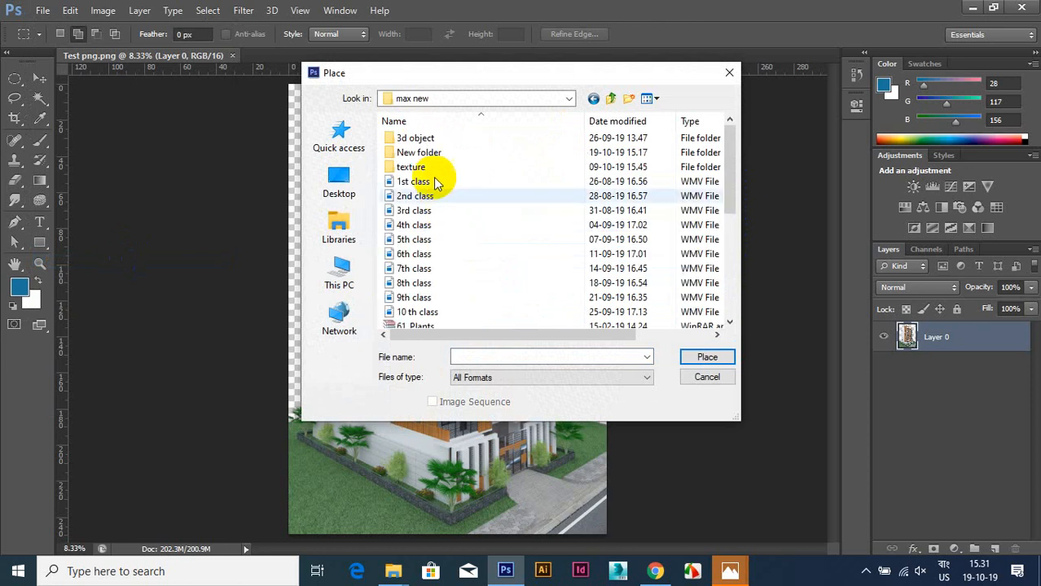
double_click(434, 170)
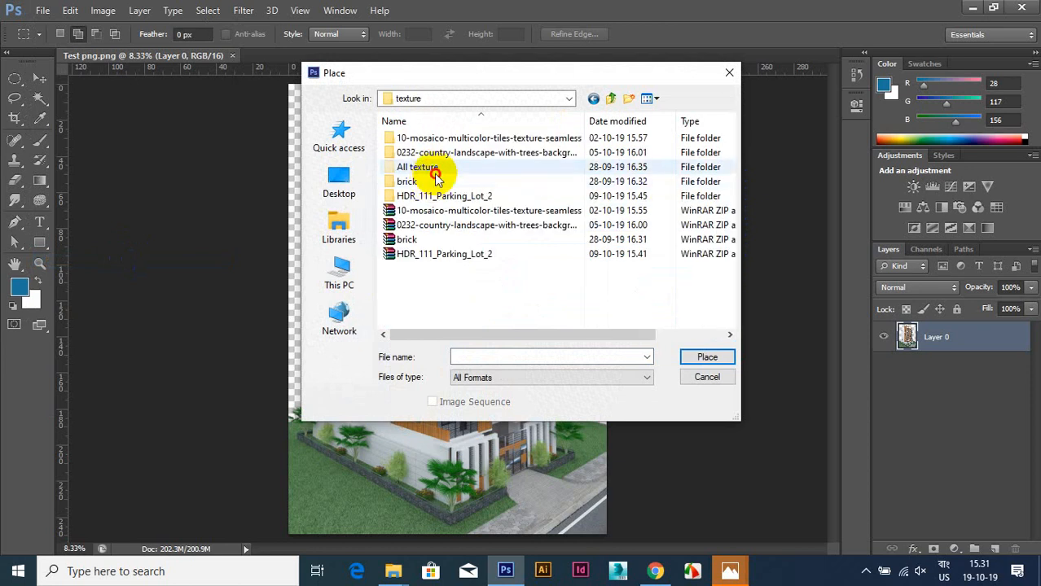
double_click(432, 168)
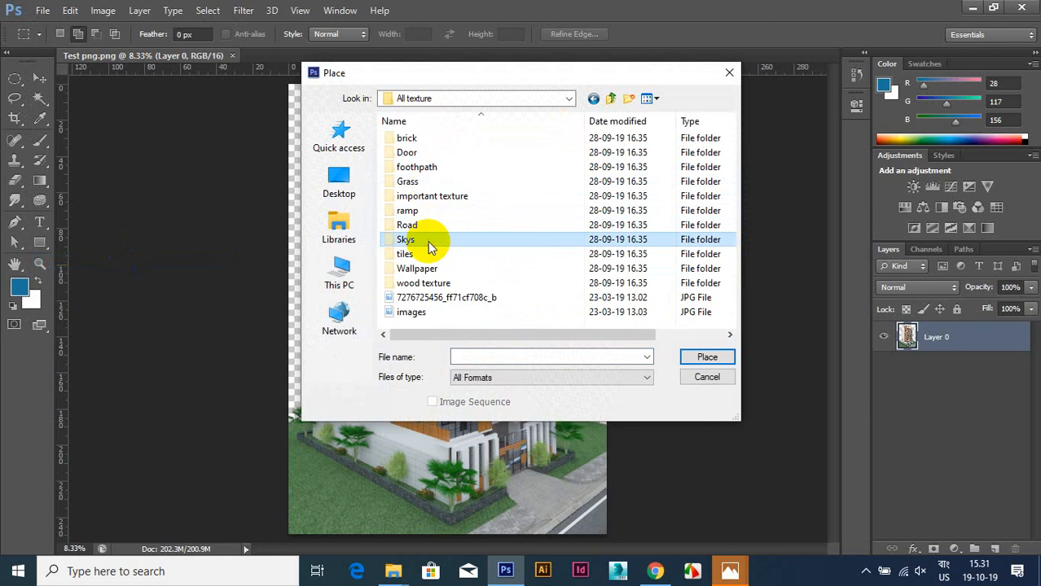
double_click(427, 241)
Step: Place the sky image P1010206 into the building document
scroll(579, 294, "down", 2)
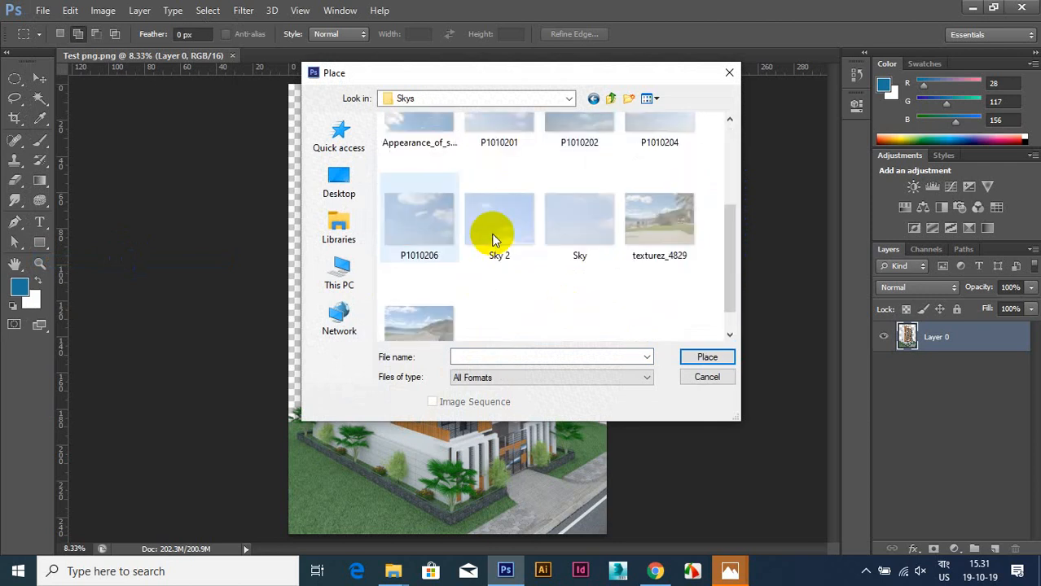
left_click(442, 229)
left_click(716, 357)
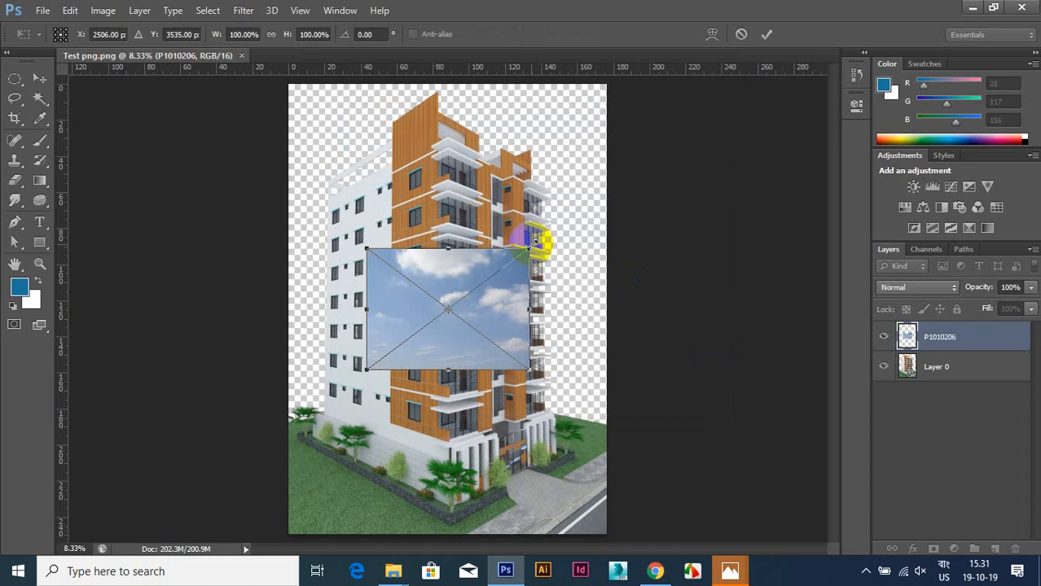
Step: Enlarge the placed sky proportionally to about 396% so it spans the full canvas width and reaches the upper edge, and commit the transform
mouse_move(534, 242)
left_mouse_down()
mouse_move(623, 134)
mouse_move(581, 181)
mouse_move(543, 251)
mouse_move(628, 116)
mouse_move(609, 162)
mouse_move(536, 238)
left_mouse_up()
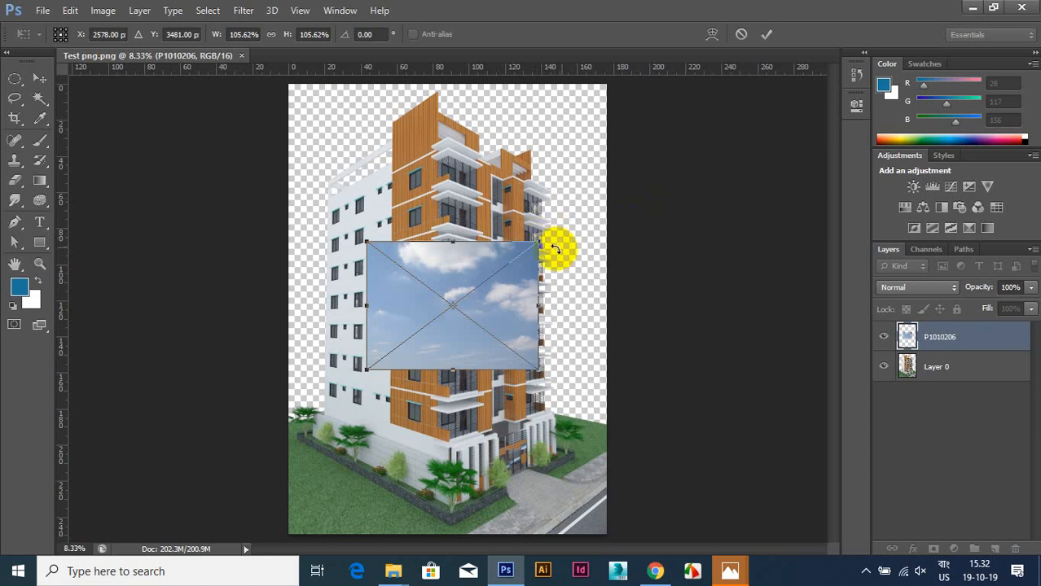
left_click_drag(538, 242, 730, 98)
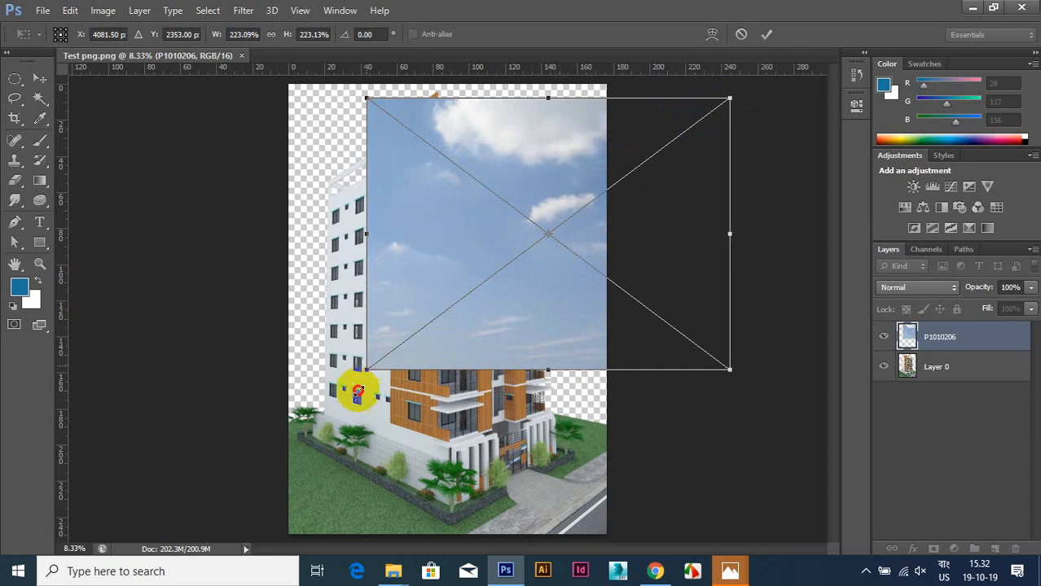
left_click_drag(358, 377, 211, 487)
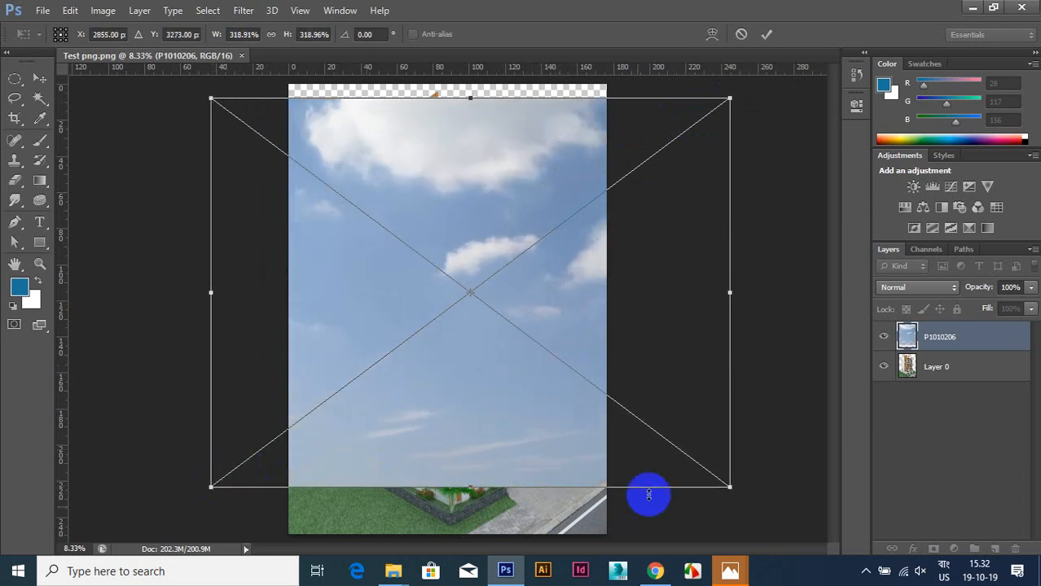
left_click_drag(727, 484, 778, 524)
left_click_drag(209, 98, 140, 41)
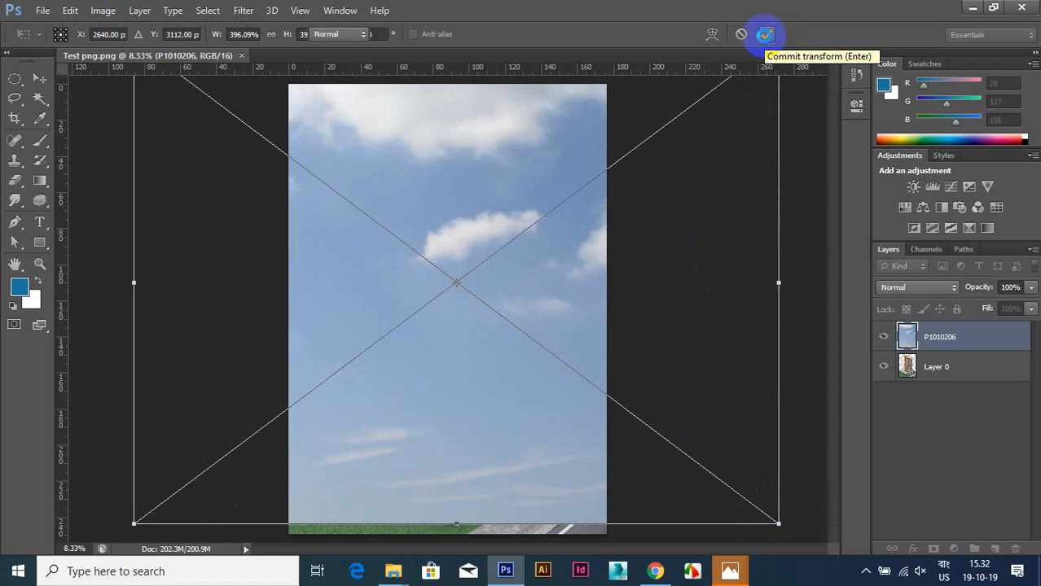
left_click(764, 35)
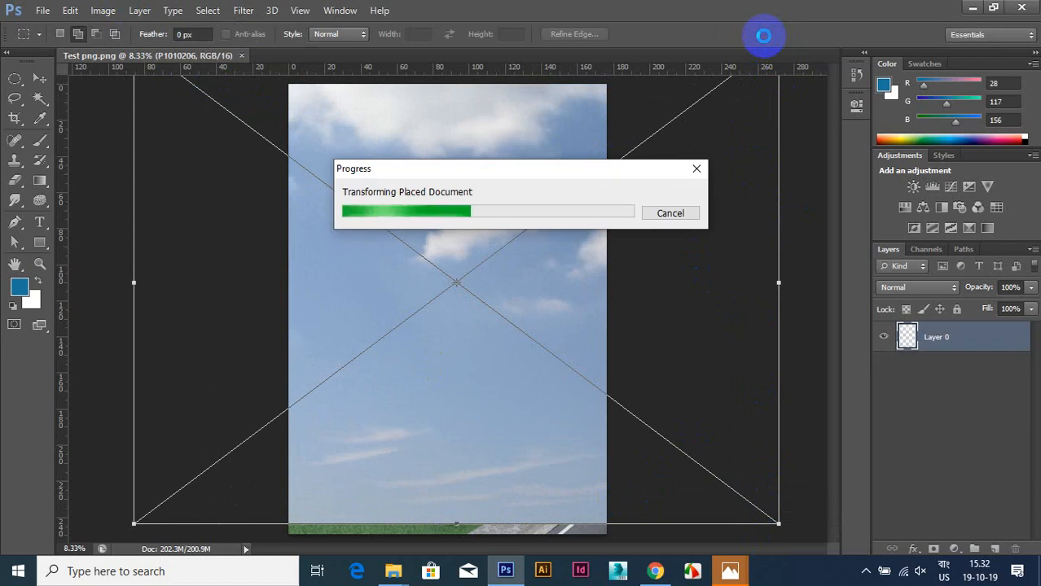